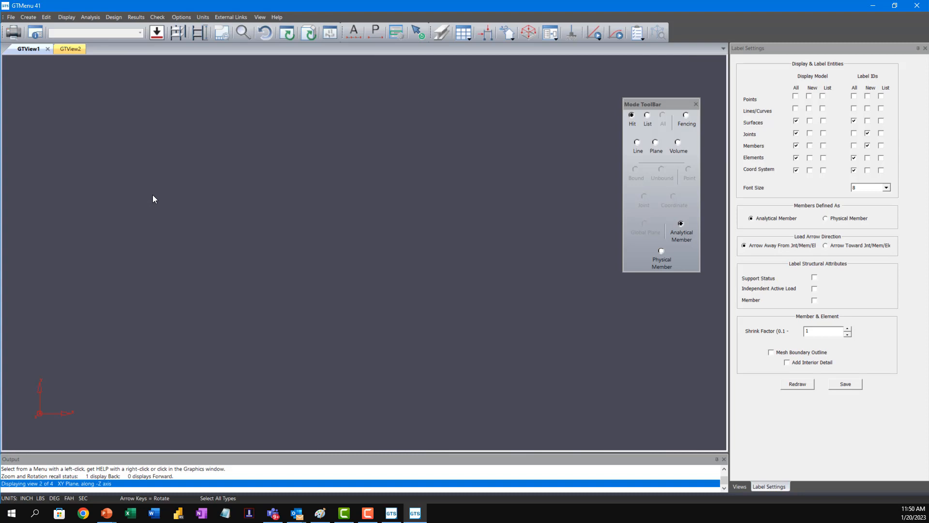
Switch the empty view to isometric and look through the list of supplied example models.
{"action": "key", "text": "i"}
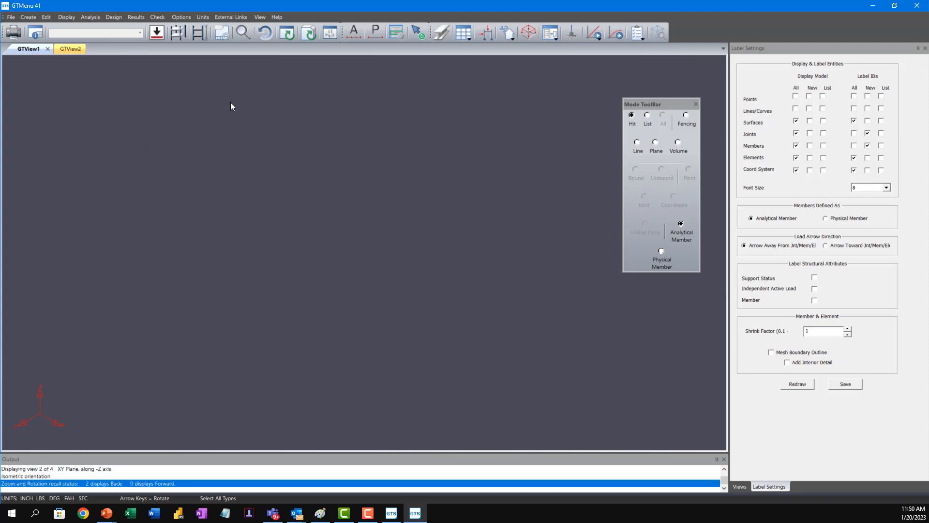
{"action": "left_click", "coordinate": [279, 17]}
{"action": "mouse_move", "coordinate": [285, 30]}
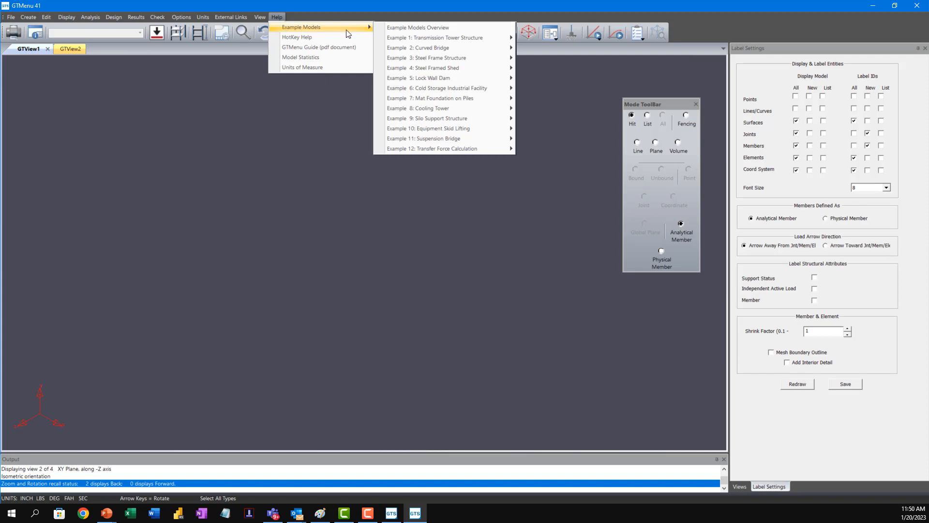
{"action": "mouse_move", "coordinate": [428, 44]}
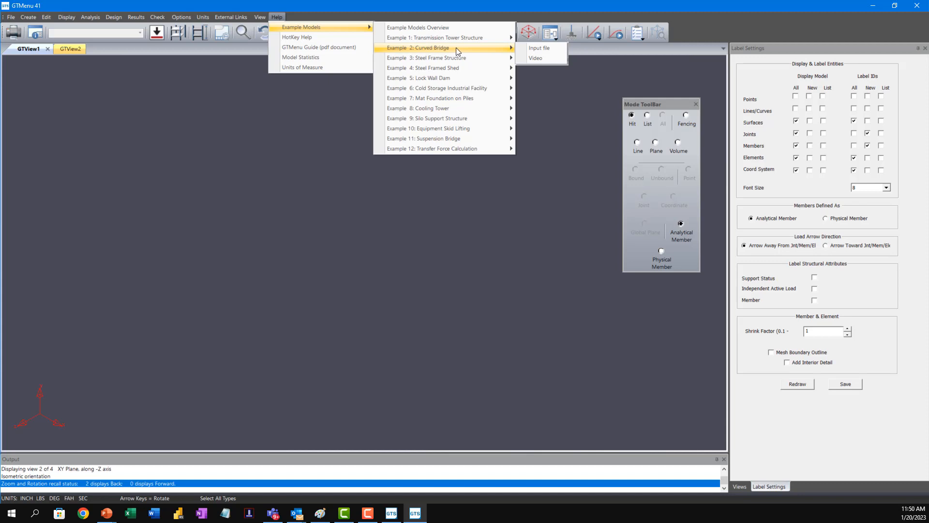
{"action": "left_click", "coordinate": [79, 1]}
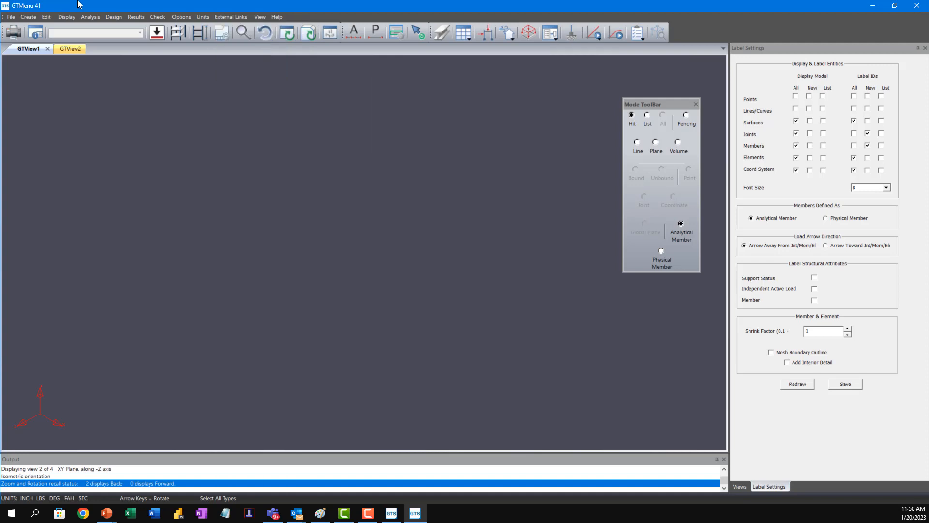
Start a Space Frame in the ModelWizard, keeping feet and kips, the default naming and no origin offset.
{"action": "left_click", "coordinate": [26, 17]}
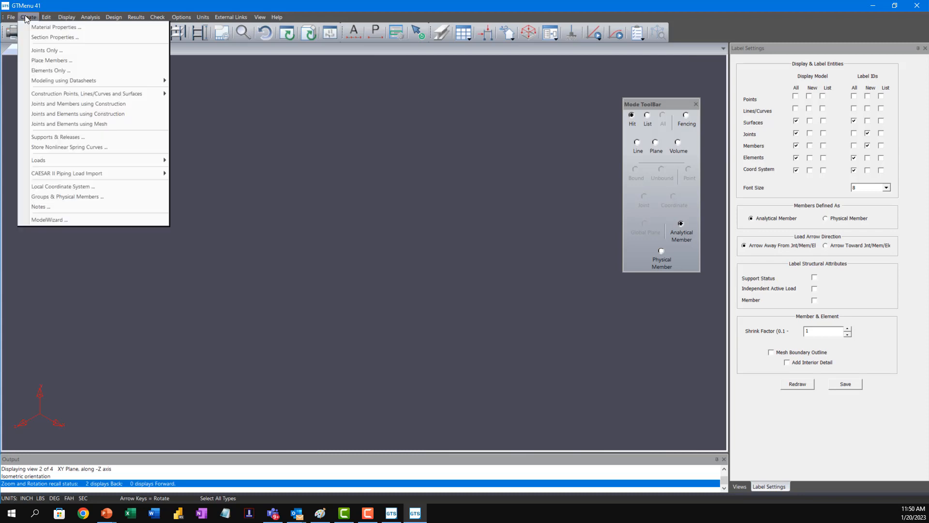
{"action": "left_click", "coordinate": [80, 219]}
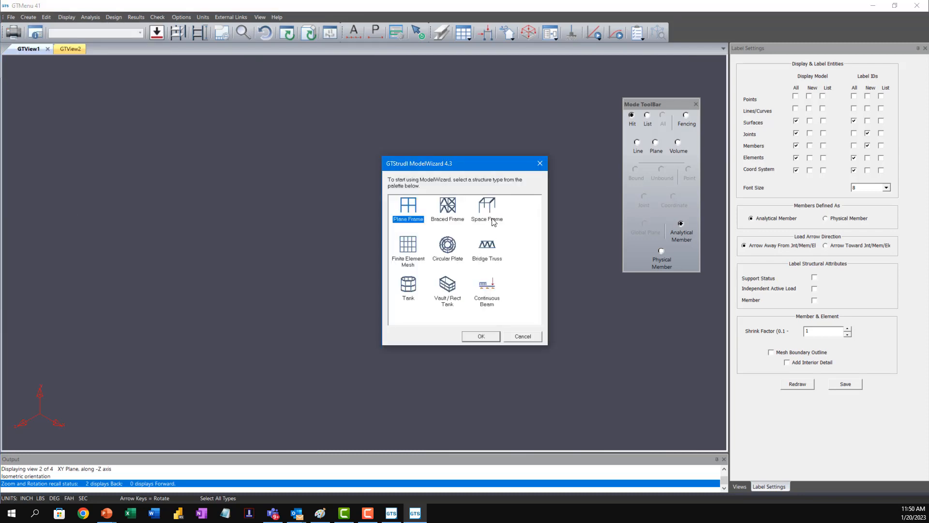
{"action": "left_click", "coordinate": [487, 219]}
{"action": "left_click", "coordinate": [489, 337]}
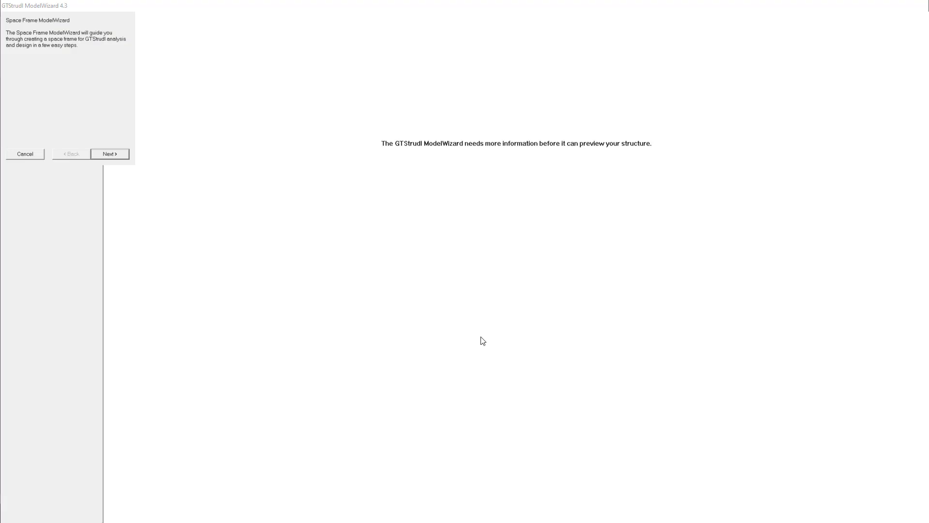
{"action": "left_click", "coordinate": [124, 156]}
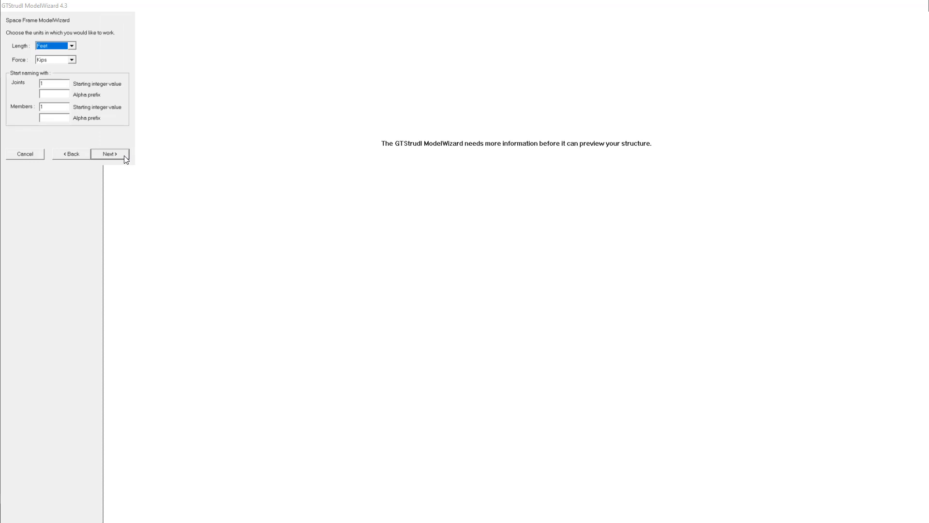
{"action": "left_click", "coordinate": [124, 155]}
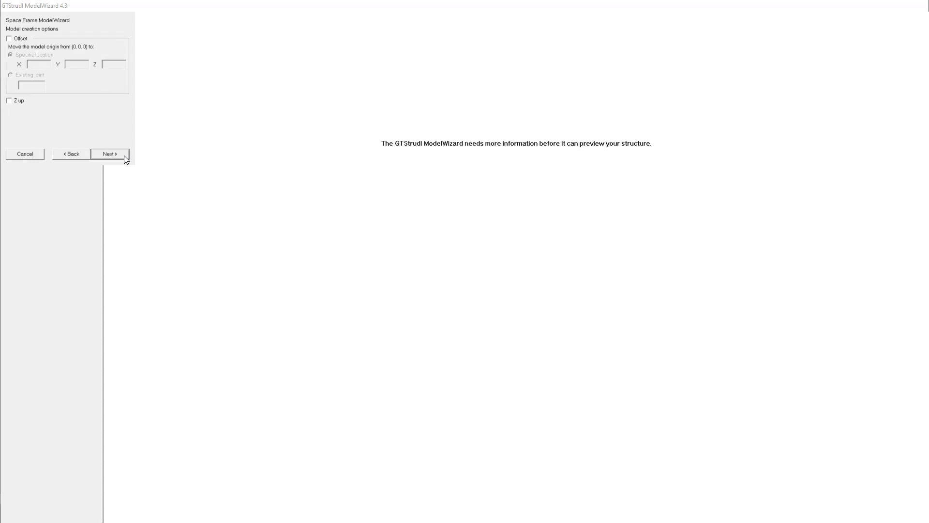
{"action": "left_click", "coordinate": [124, 156]}
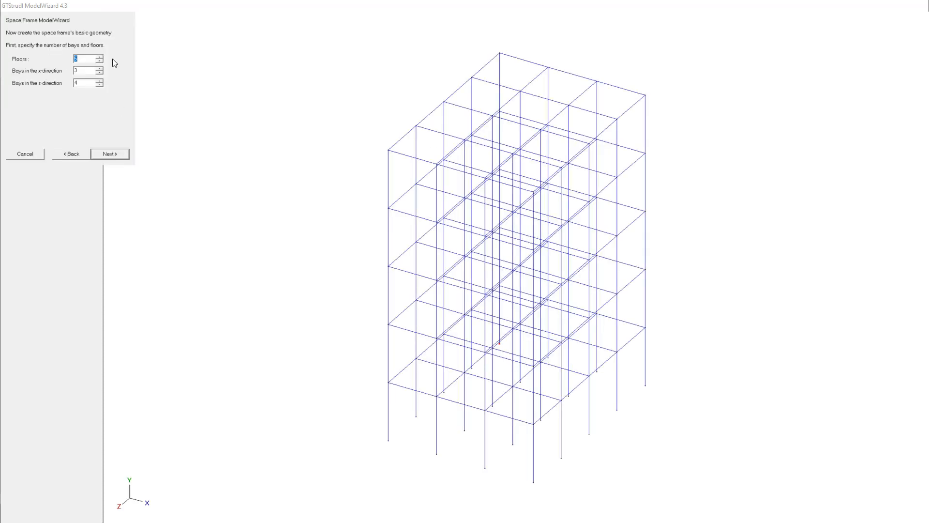
Set the space frame to 1 floor and 1 bay in the x-direction, keeping 4 bays in the z-direction.
{"action": "left_click", "coordinate": [100, 61]}
{"action": "left_click", "coordinate": [97, 63]}
{"action": "left_click", "coordinate": [97, 63]}
{"action": "left_click", "coordinate": [97, 63]}
{"action": "left_click", "coordinate": [99, 72]}
{"action": "left_click", "coordinate": [99, 73]}
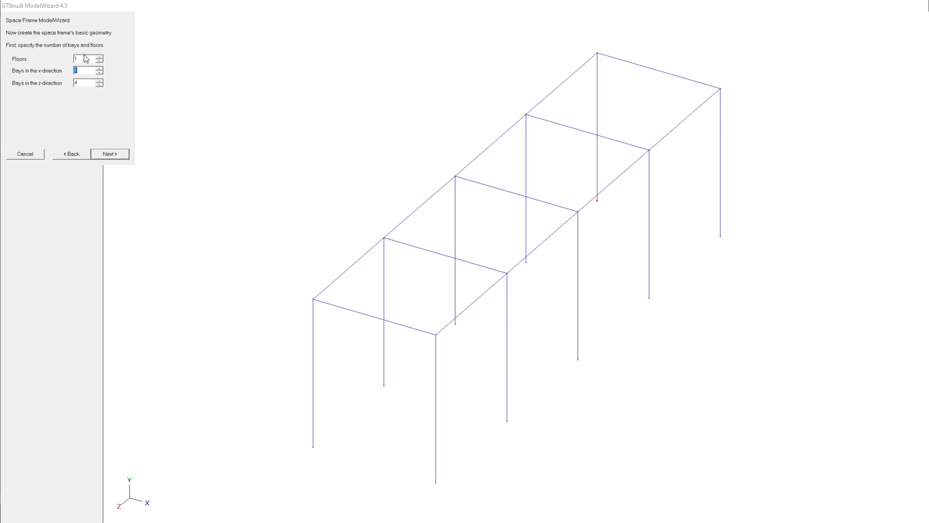
{"action": "left_click", "coordinate": [86, 73]}
{"action": "left_click", "coordinate": [110, 155]}
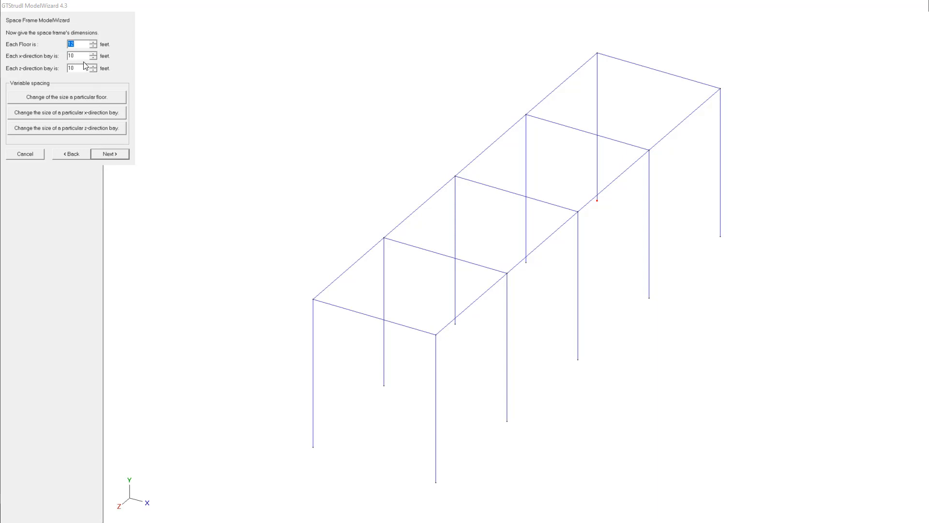
Set each x-direction bay to 25 feet and each z-direction bay to 30 feet.
{"action": "key", "text": "Tab"}
{"action": "type", "text": "25"}
{"action": "key", "text": "Tab"}
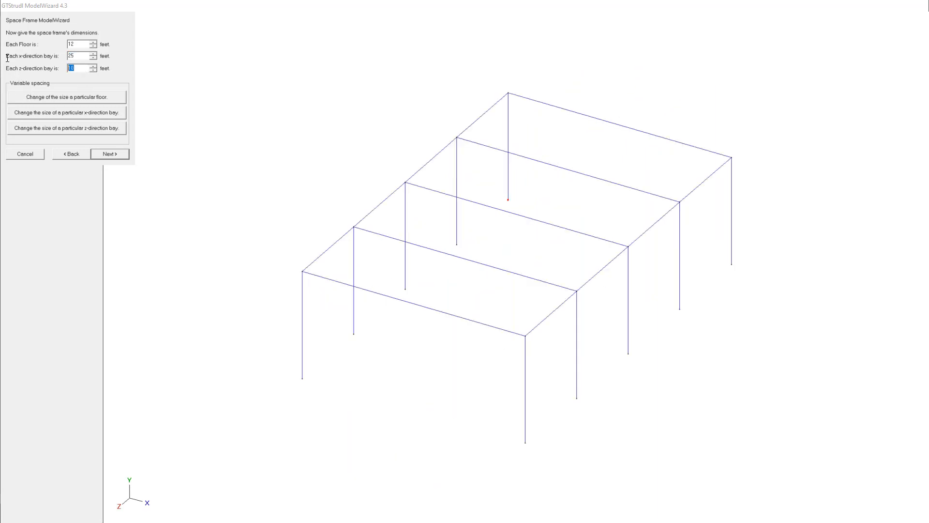
{"action": "type", "text": "30"}
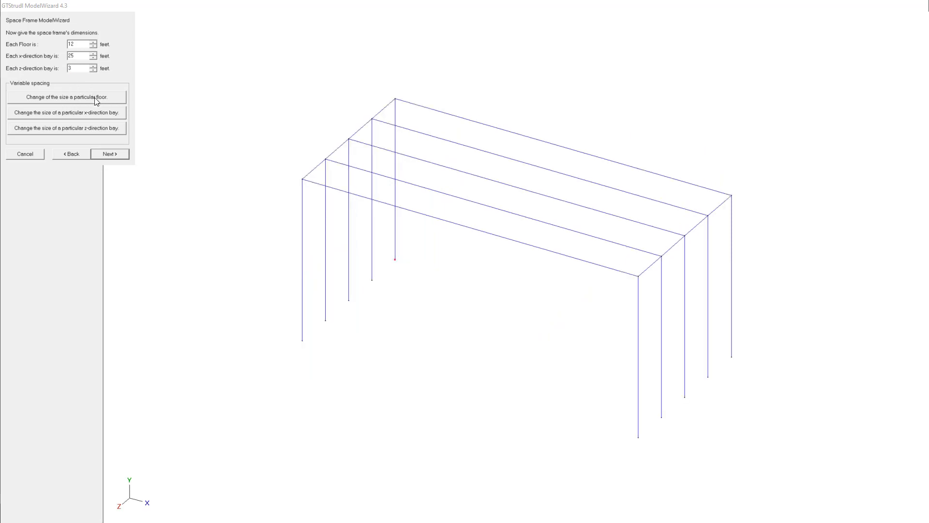
{"action": "left_click", "coordinate": [108, 154]}
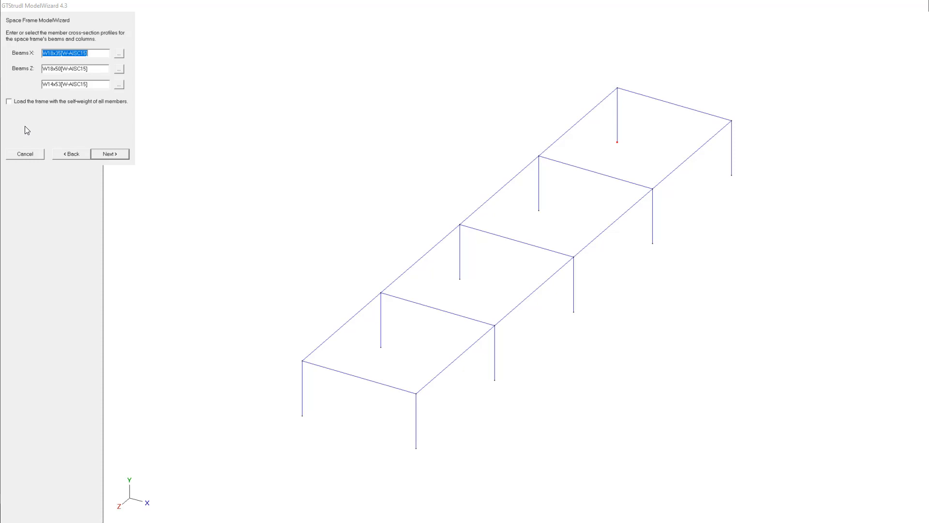
Load the frame with member self-weight, skip uniform and wind loads, and generate the model with physical members.
{"action": "left_click", "coordinate": [51, 103]}
{"action": "left_click", "coordinate": [103, 154]}
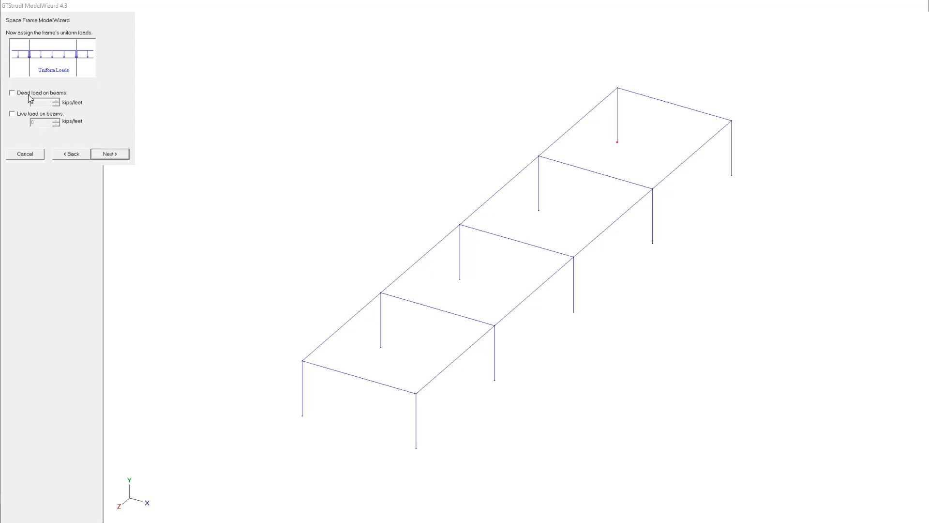
{"action": "left_click", "coordinate": [100, 153]}
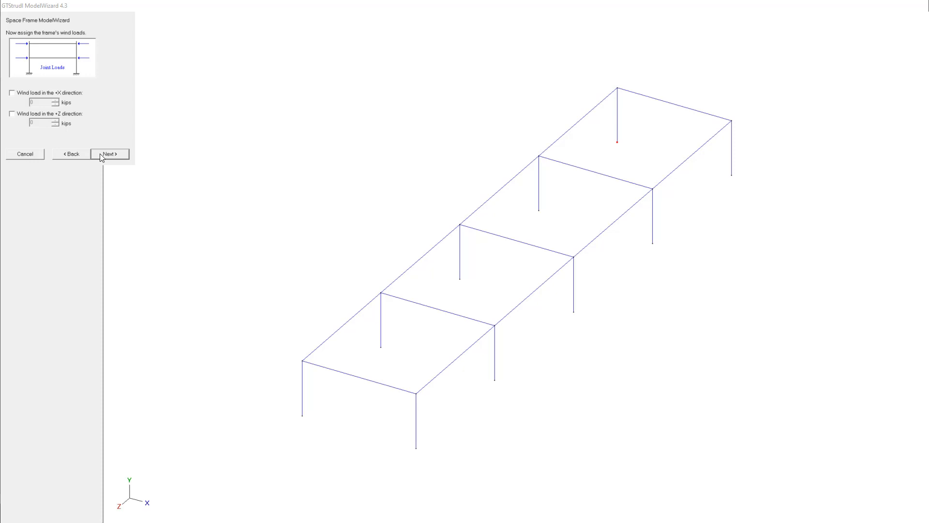
{"action": "left_click", "coordinate": [99, 153]}
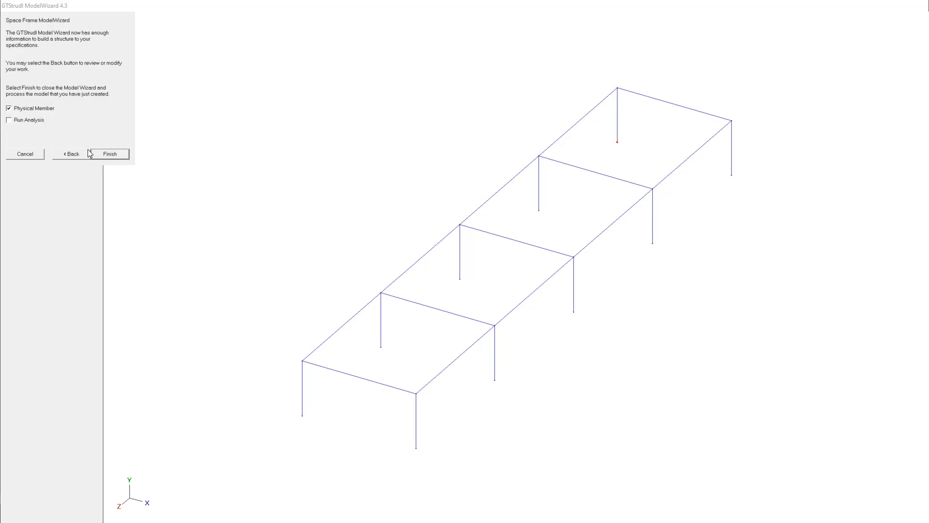
{"action": "left_click", "coordinate": [110, 154]}
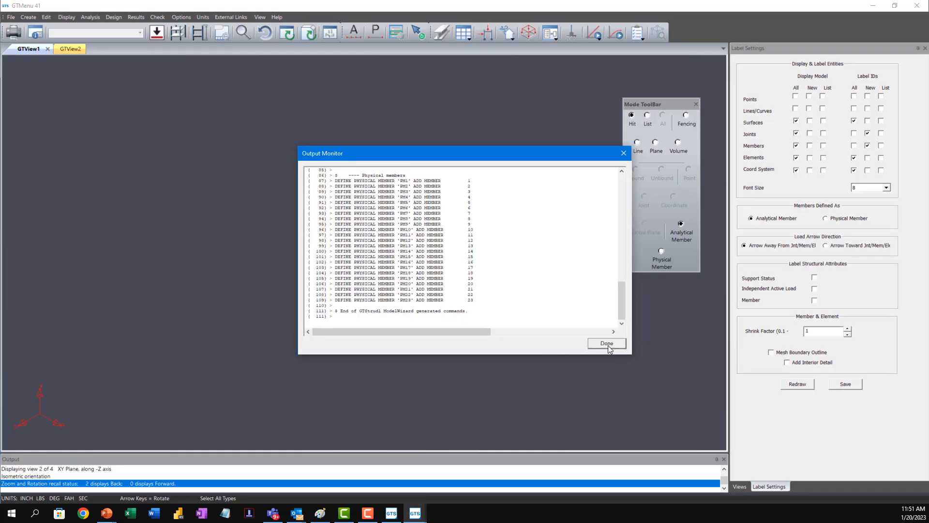
{"action": "left_click", "coordinate": [608, 345]}
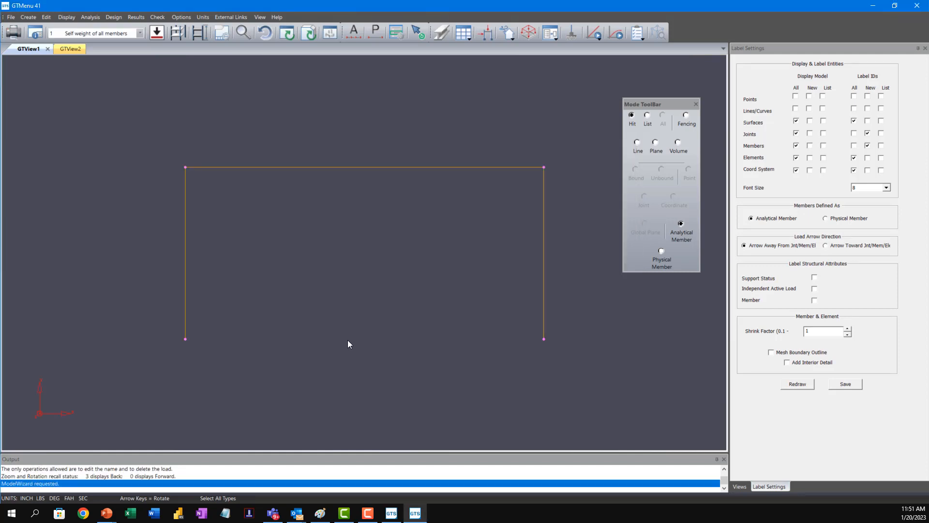
View the frame isometrically, compare analytical and physical member display, and leave the mode on Physical Member.
{"action": "left_click", "coordinate": [333, 128]}
{"action": "key", "text": "i"}
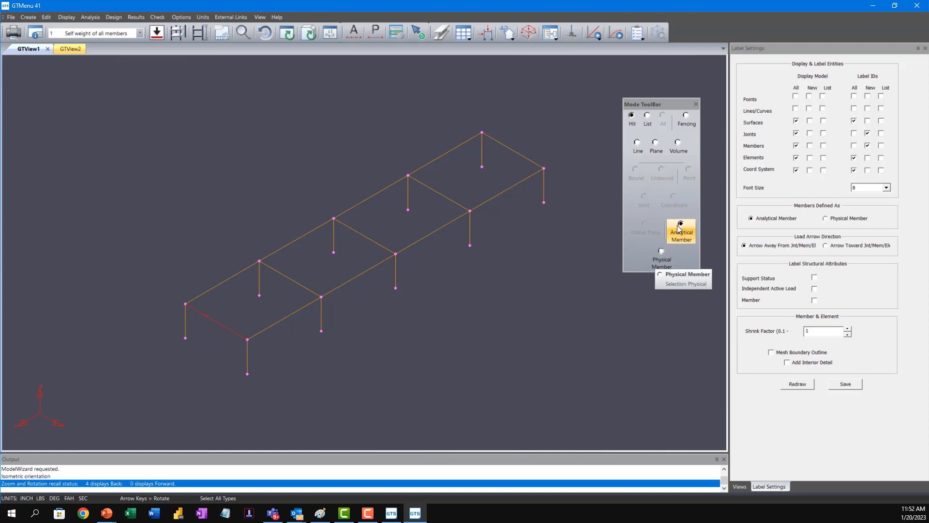
{"action": "left_click", "coordinate": [658, 263]}
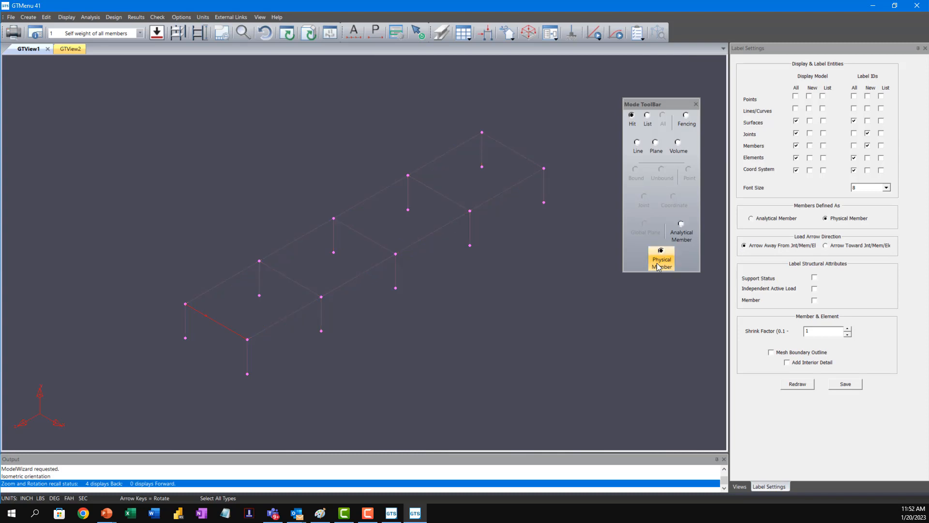
{"action": "left_click", "coordinate": [679, 233]}
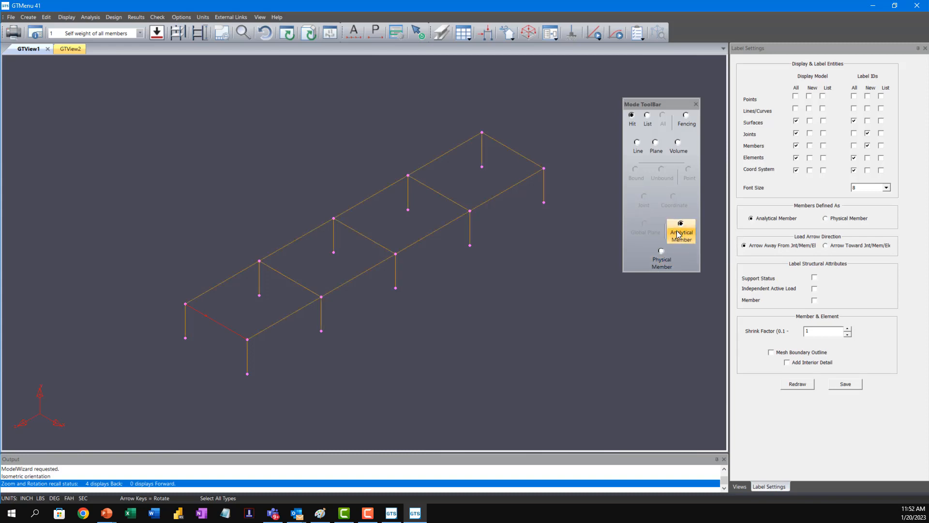
{"action": "left_click", "coordinate": [659, 264]}
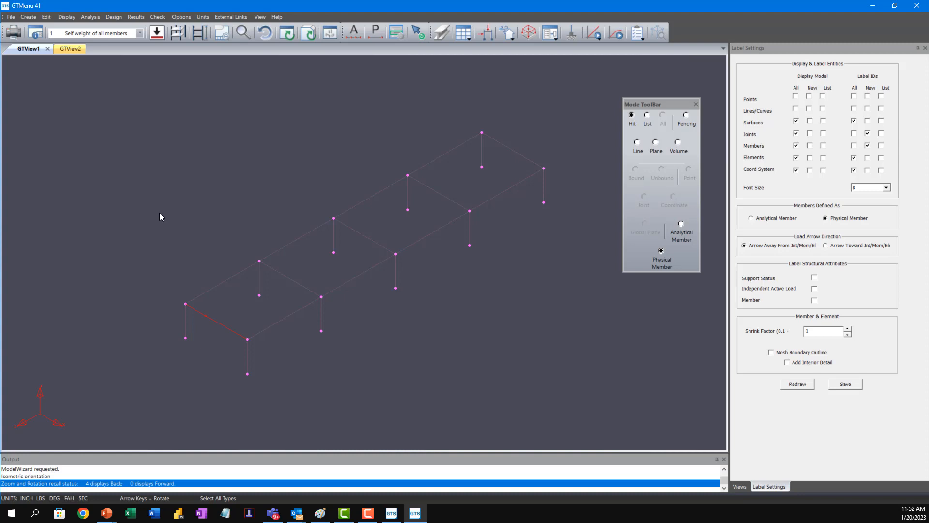
Review the section properties already defined in the model.
{"action": "left_click", "coordinate": [29, 18]}
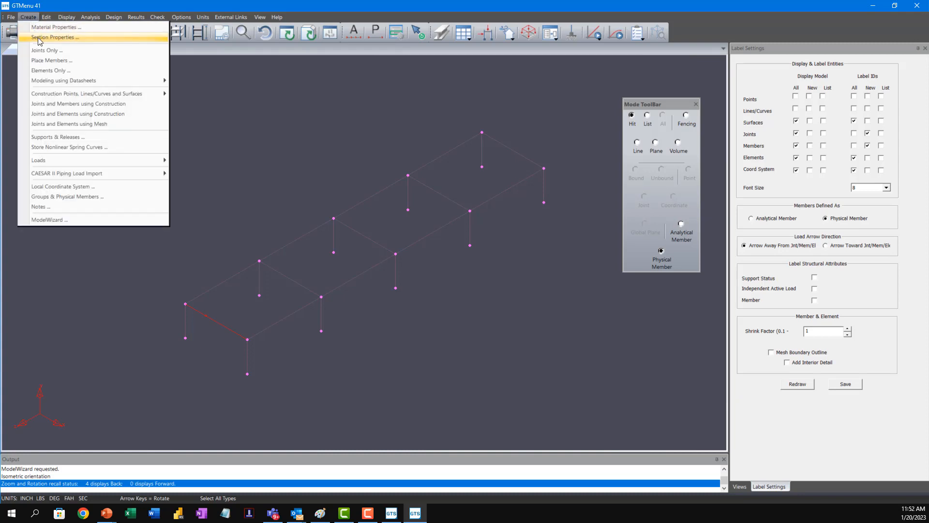
{"action": "left_click", "coordinate": [39, 38]}
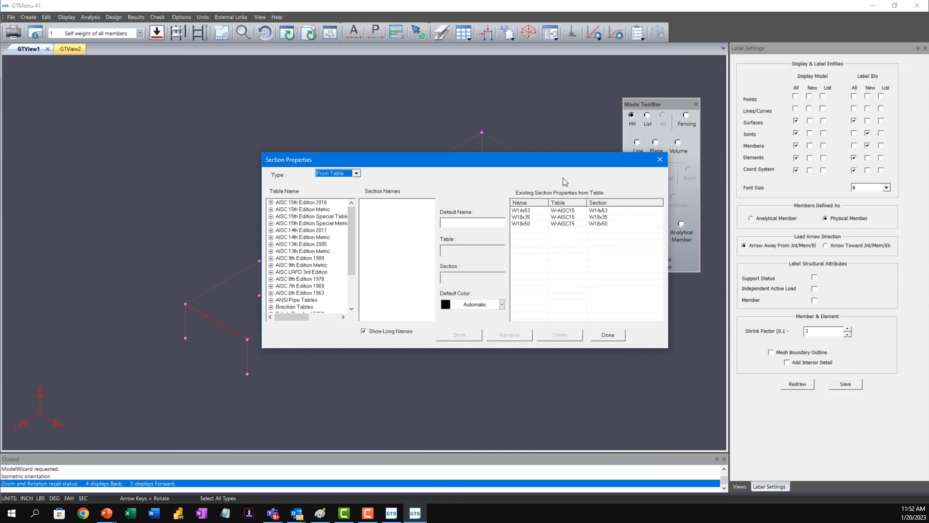
{"action": "left_click", "coordinate": [658, 161]}
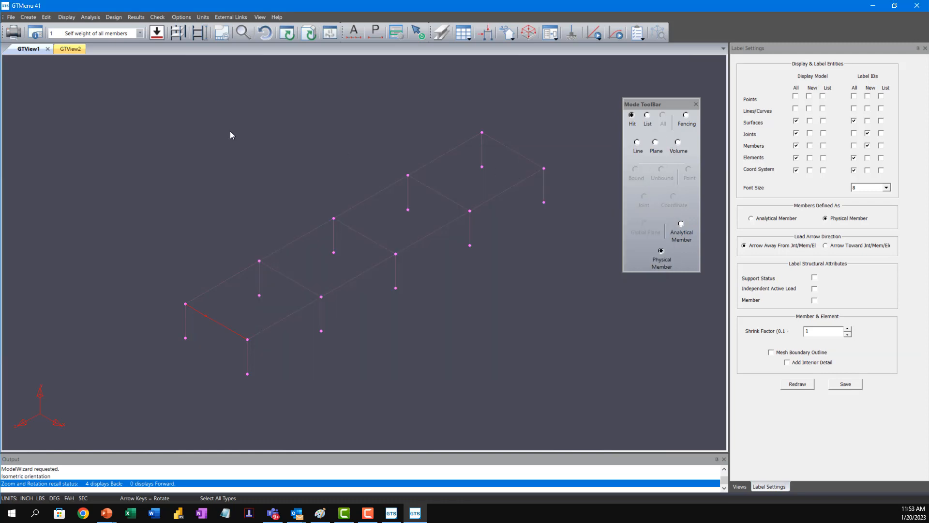
Start placing members using the STEEL material and the W18x35 section.
{"action": "left_click", "coordinate": [29, 18]}
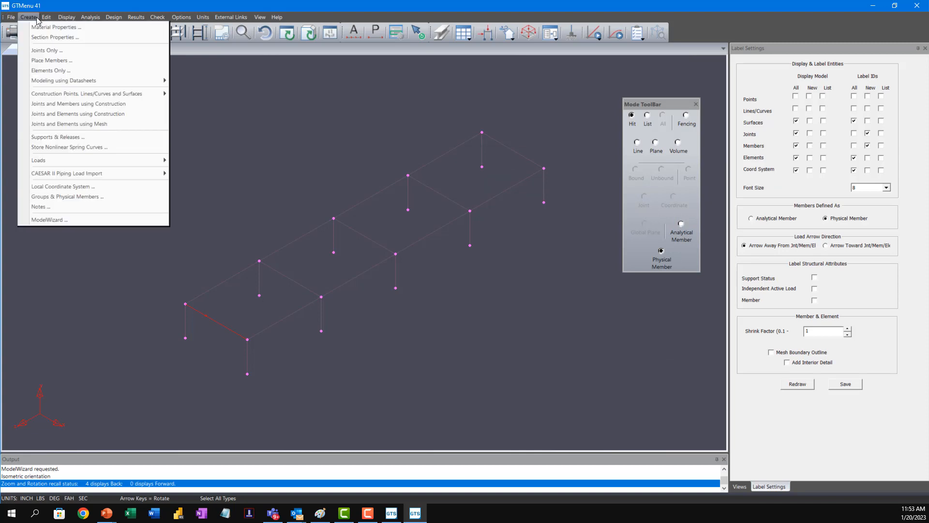
{"action": "left_click", "coordinate": [51, 61]}
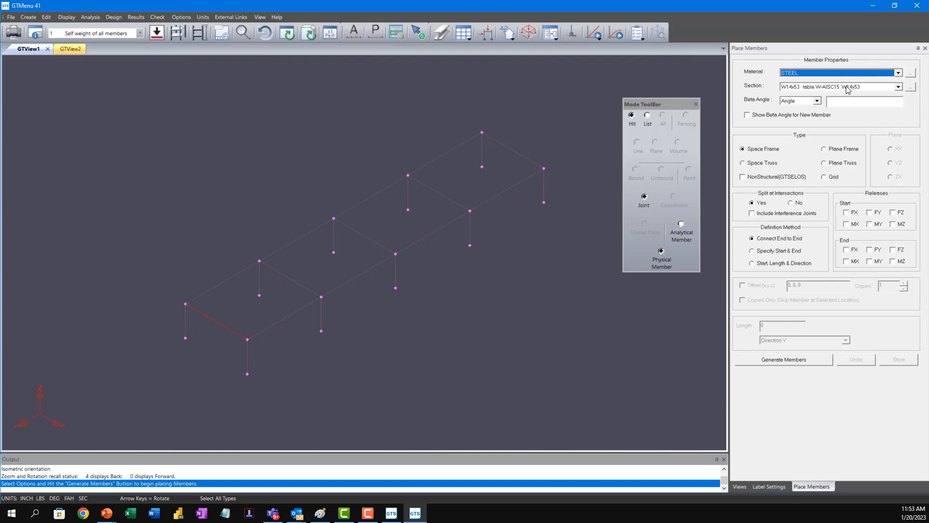
{"action": "left_click", "coordinate": [899, 87]}
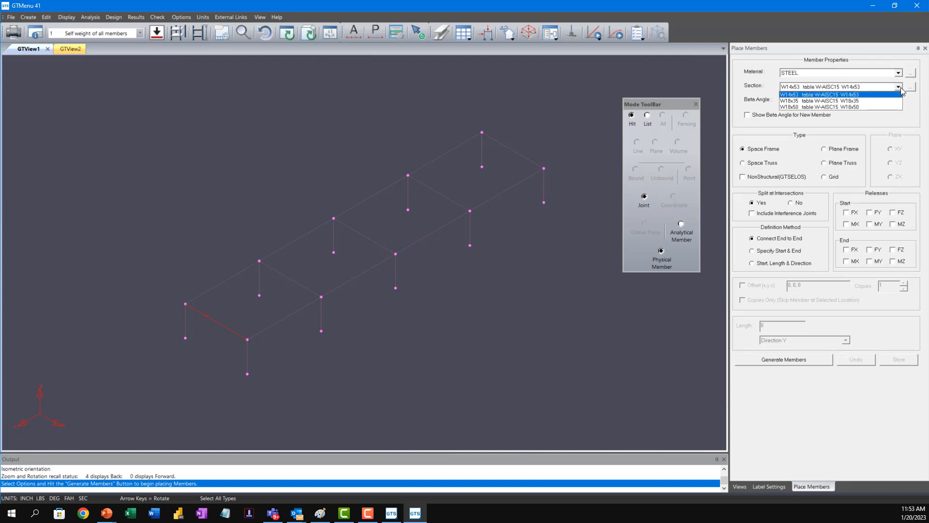
{"action": "left_click", "coordinate": [820, 101]}
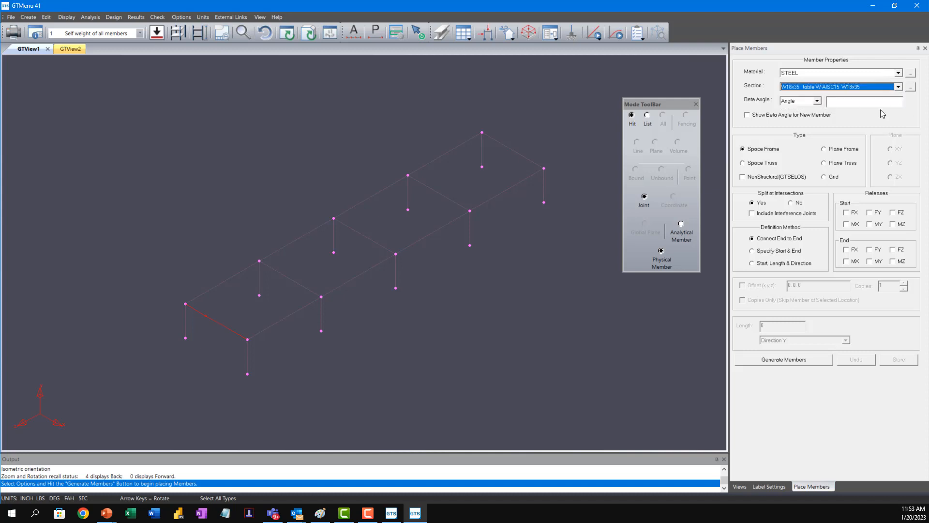
Define the new members by start, length and direction, with offset 5, 0, 0, length 30 and Direction Z.
{"action": "left_click", "coordinate": [767, 265]}
{"action": "left_click", "coordinate": [790, 285]}
{"action": "type", "text": "5"}
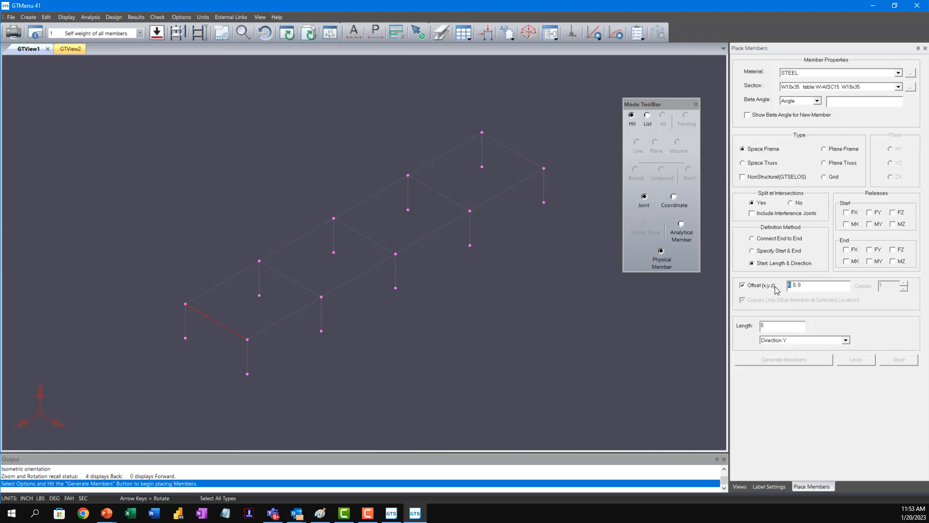
{"action": "left_click_drag", "start_coordinate": [784, 324], "coordinate": [754, 323]}
{"action": "type", "text": "30"}
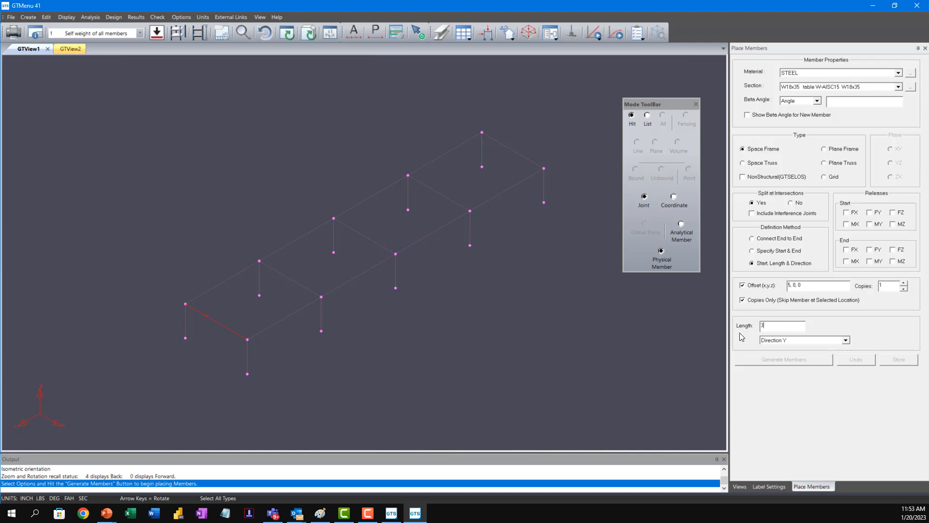
{"action": "left_click", "coordinate": [823, 342]}
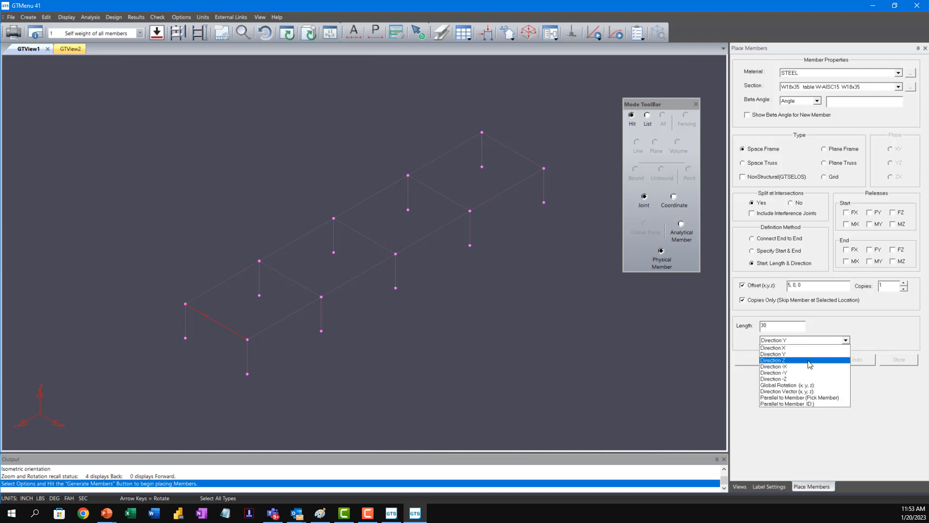
{"action": "left_click", "coordinate": [810, 362]}
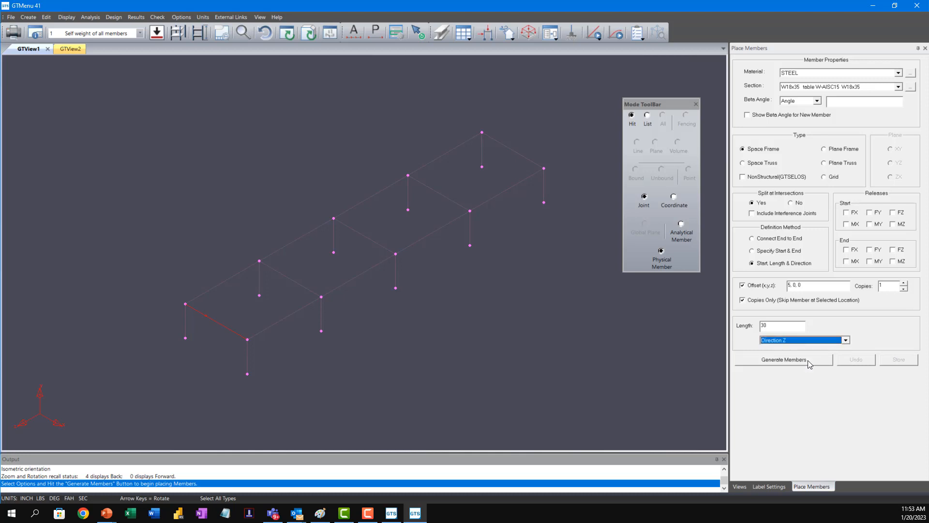
Set the member copies to 4 and generate the beams in the far end bay from its upper corner joint at x = 0.
{"action": "double_click", "coordinate": [889, 288]}
{"action": "type", "text": "4"}
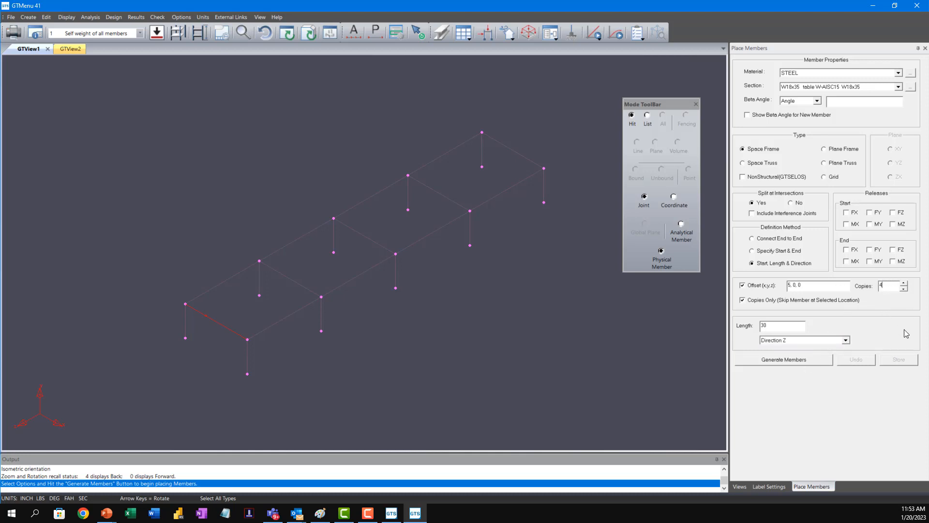
{"action": "left_click", "coordinate": [795, 361]}
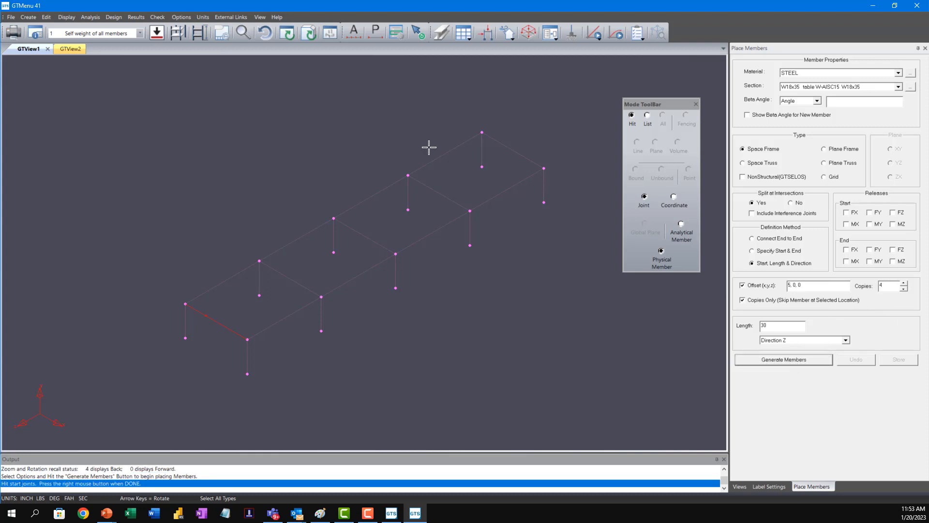
{"action": "left_click", "coordinate": [482, 132]}
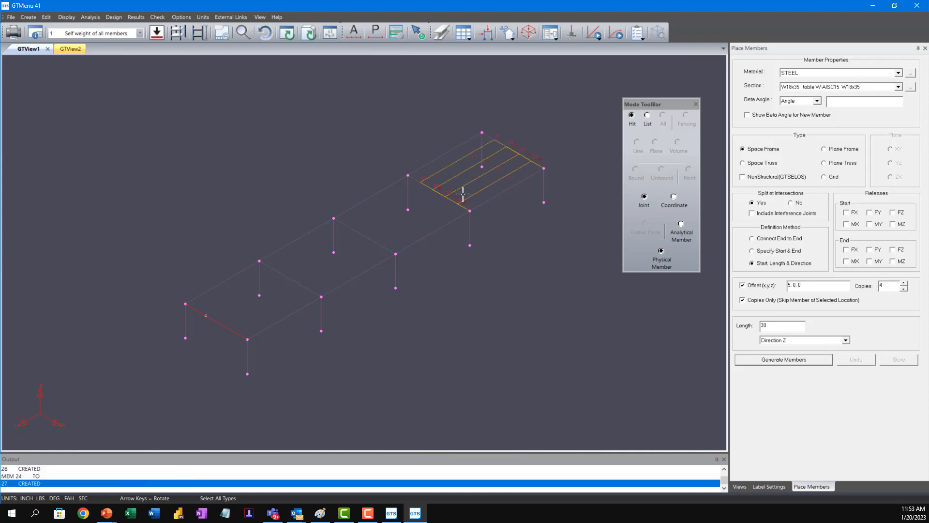
Generate the same beams in the remaining three bays and store all new members, keeping the loads on the split members.
{"action": "left_click", "coordinate": [407, 176]}
{"action": "left_click", "coordinate": [334, 216]}
{"action": "left_click", "coordinate": [260, 262]}
{"action": "double_click", "coordinate": [596, 393]}
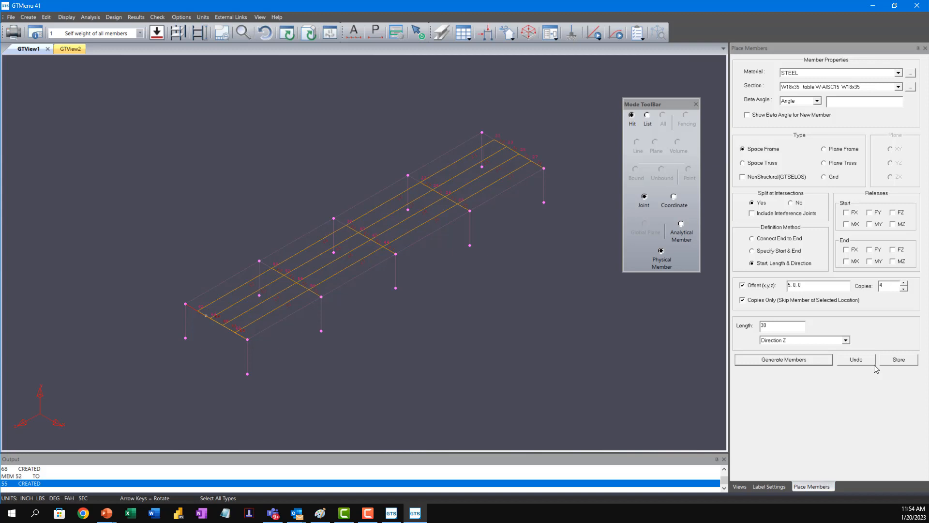
{"action": "left_click", "coordinate": [901, 362]}
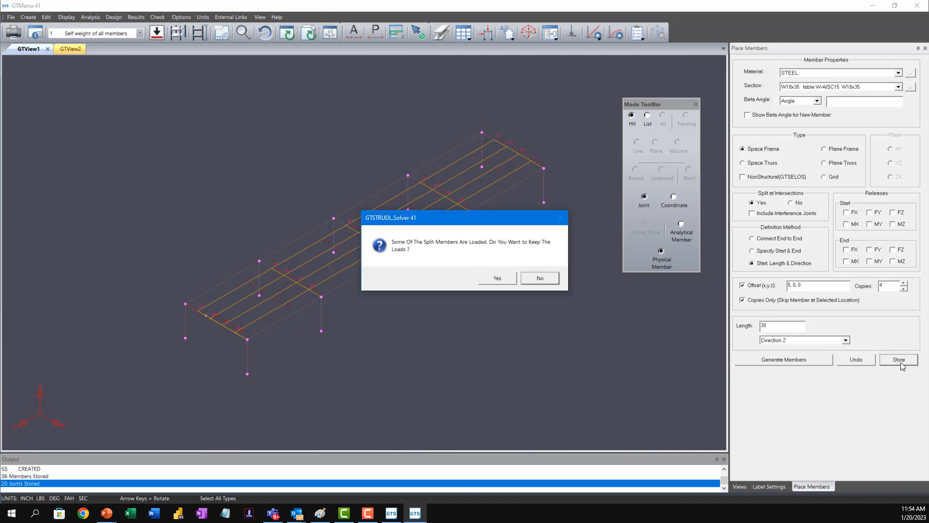
{"action": "left_click", "coordinate": [497, 279]}
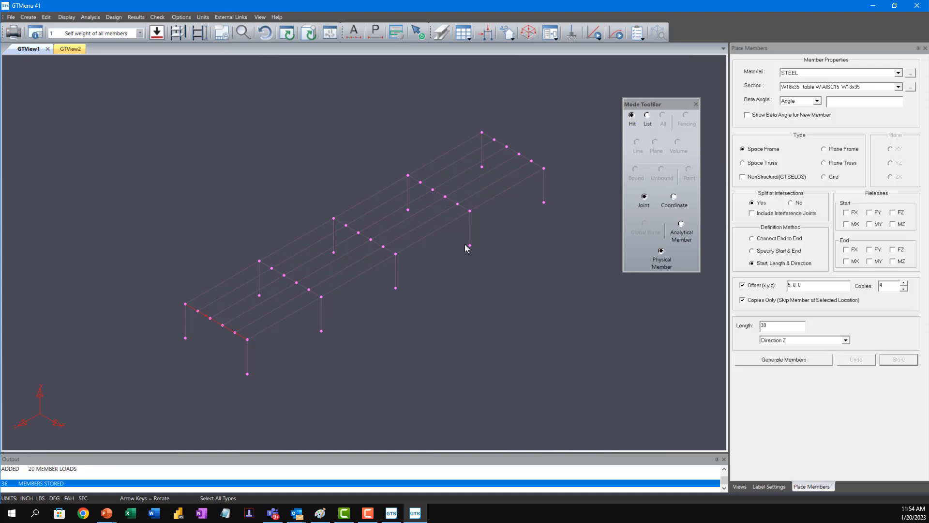
Inquire the data of two intermediate joints on the far end beam.
{"action": "double_click", "coordinate": [517, 153]}
{"action": "scroll", "coordinate": [581, 166], "scroll_direction": "up", "scroll_amount": 3}
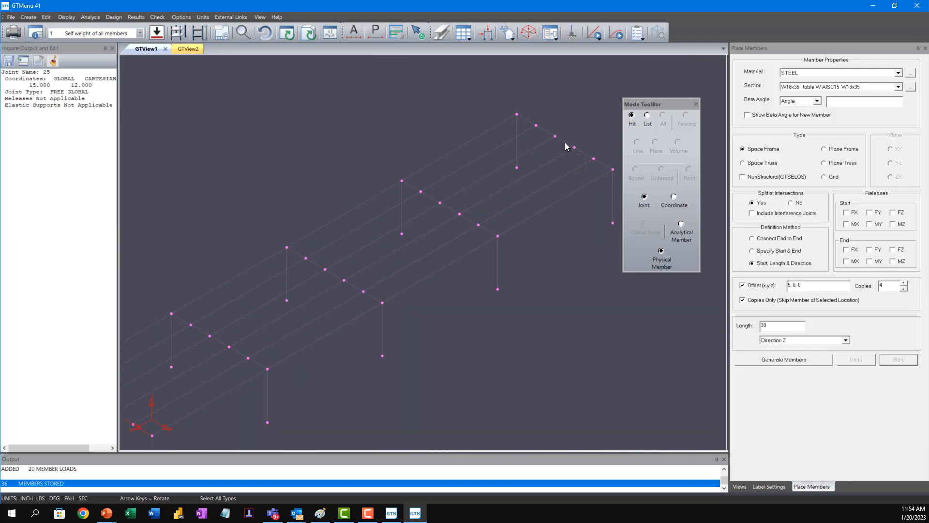
{"action": "double_click", "coordinate": [564, 140]}
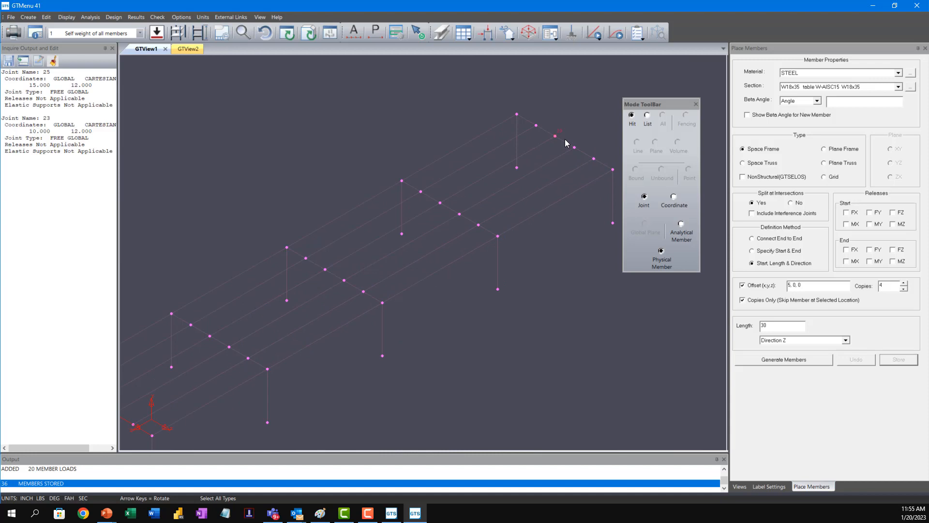
Limit selection to members only and inquire the far end beam as a physical member and one of its segments as an analytical member.
{"action": "left_click", "coordinate": [33, 35]}
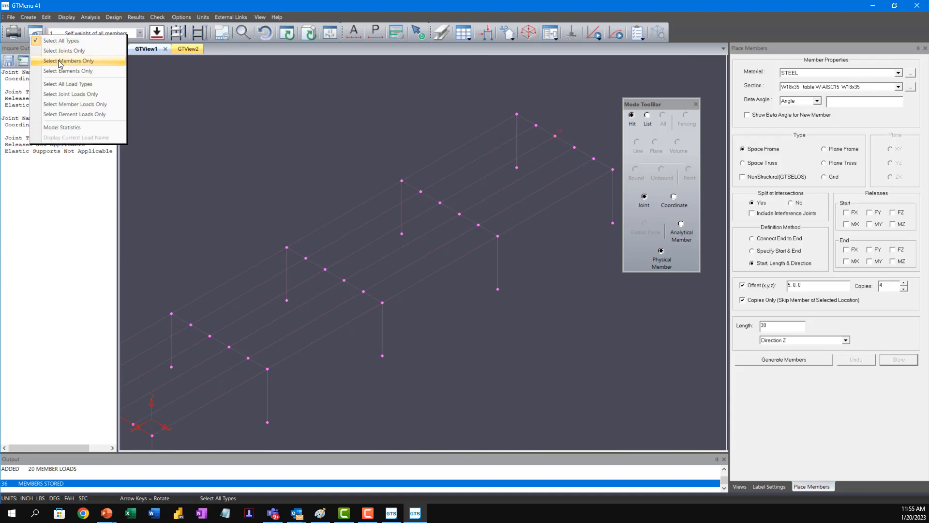
{"action": "left_click", "coordinate": [58, 60]}
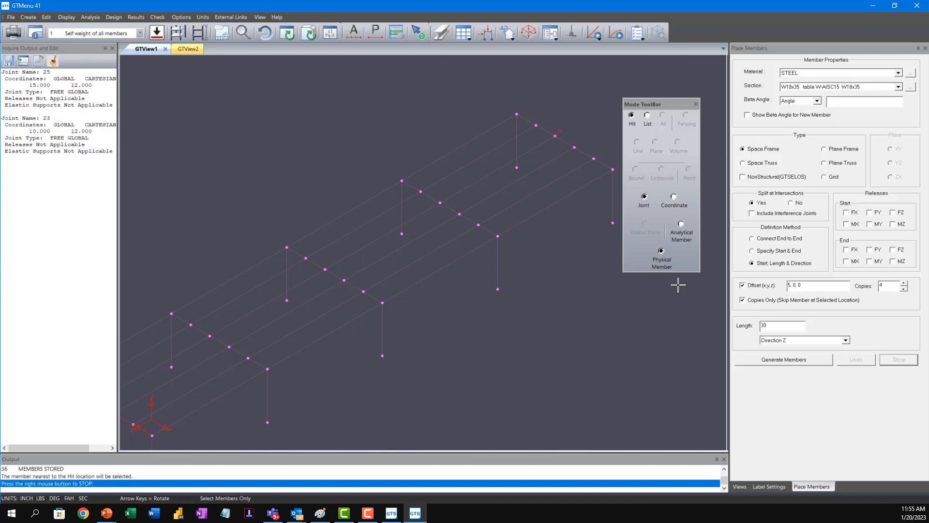
{"action": "left_click", "coordinate": [565, 143]}
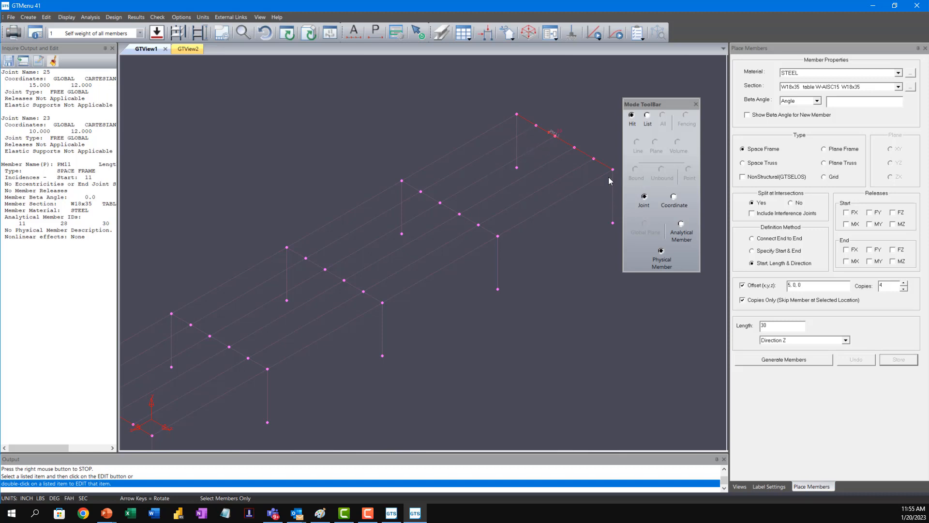
{"action": "left_click", "coordinate": [683, 225]}
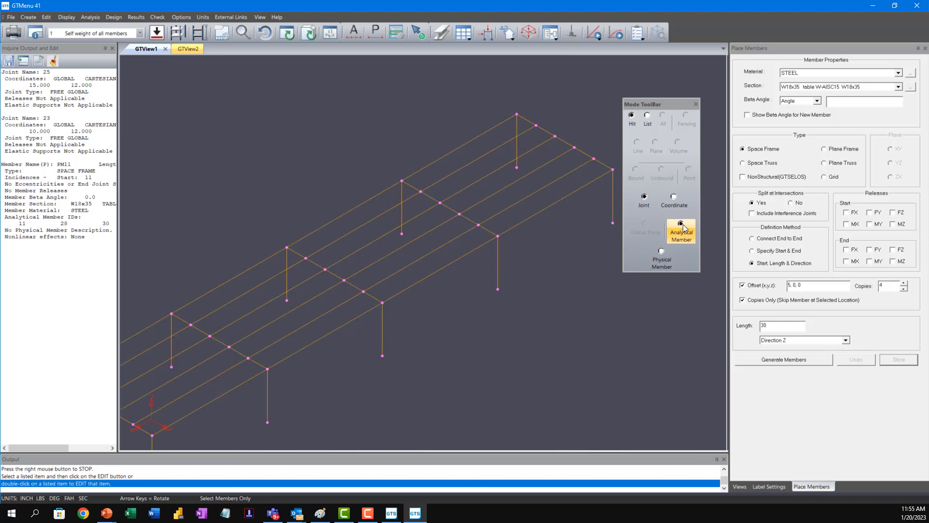
{"action": "left_click", "coordinate": [562, 139]}
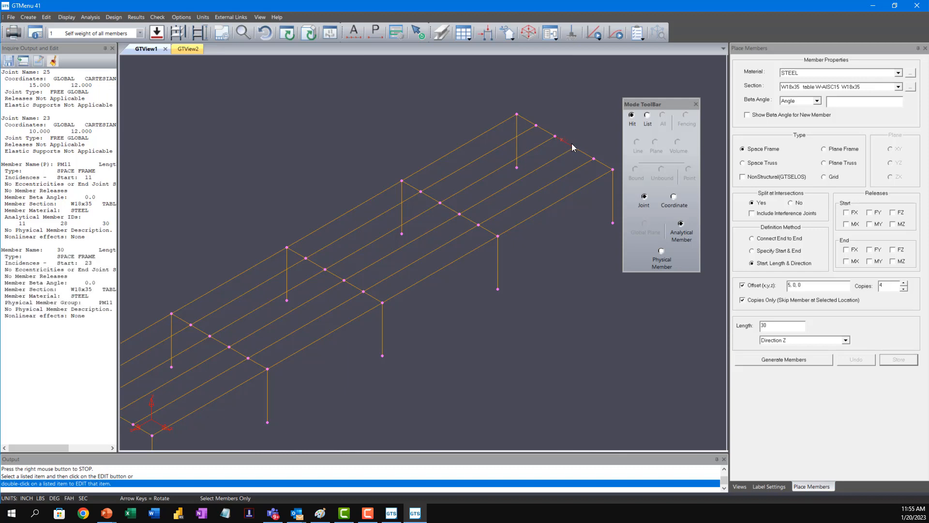
Display the model with its FIXED JOINT supports marked.
{"action": "scroll", "coordinate": [487, 371], "scroll_direction": "down", "scroll_amount": 1}
{"action": "middle_click_drag", "start_coordinate": [487, 373], "coordinate": [528, 316]}
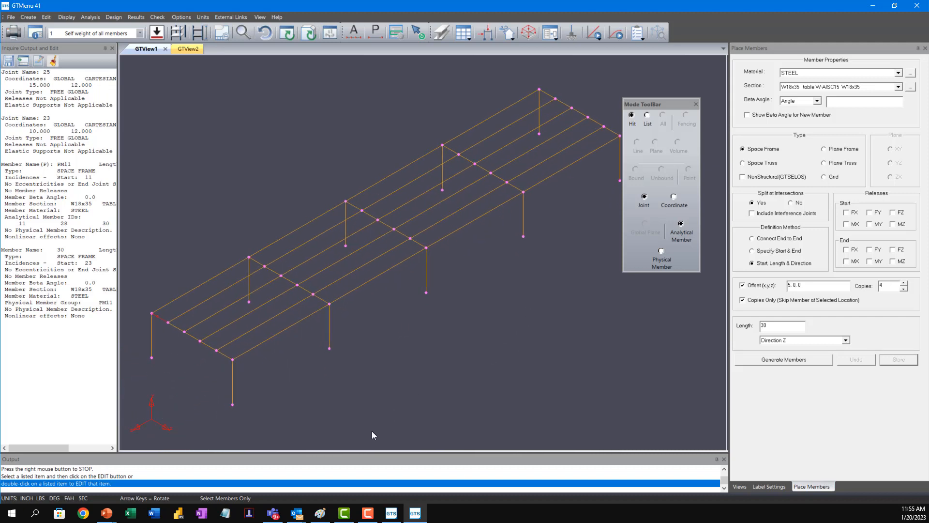
{"action": "scroll", "coordinate": [374, 404], "scroll_direction": "down", "scroll_amount": 1}
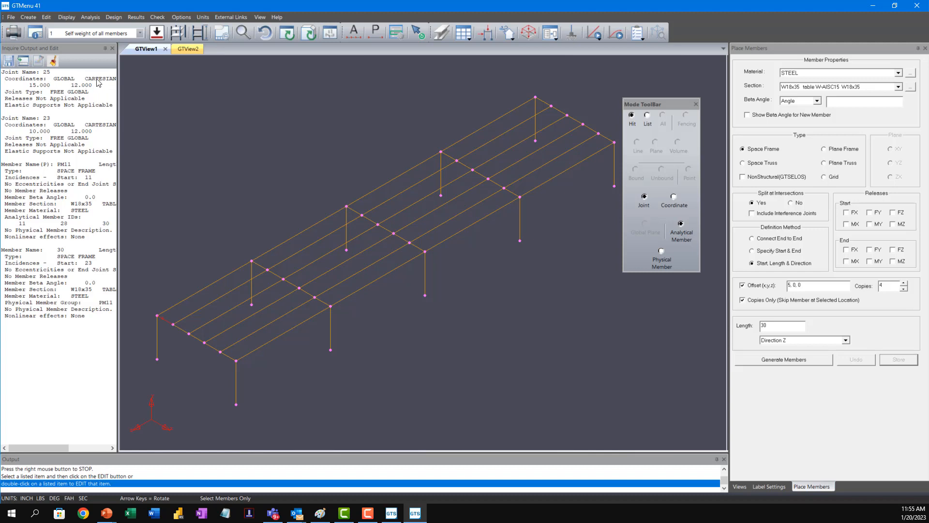
{"action": "left_click", "coordinate": [178, 34]}
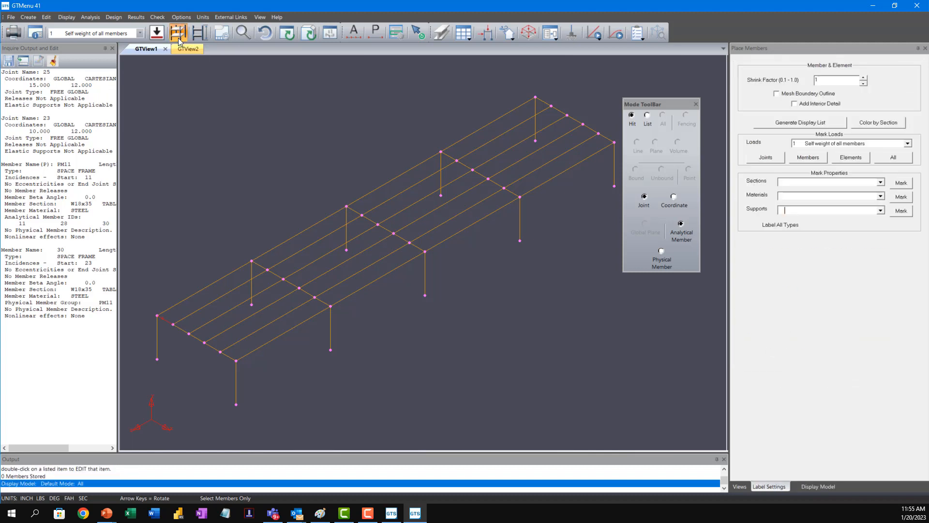
{"action": "left_click", "coordinate": [881, 210]}
{"action": "left_click", "coordinate": [796, 220]}
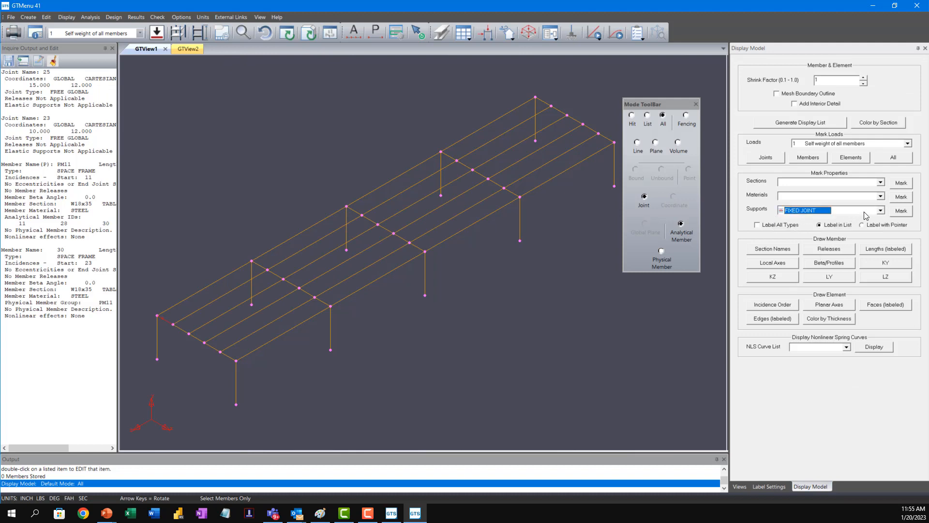
{"action": "left_click", "coordinate": [901, 211]}
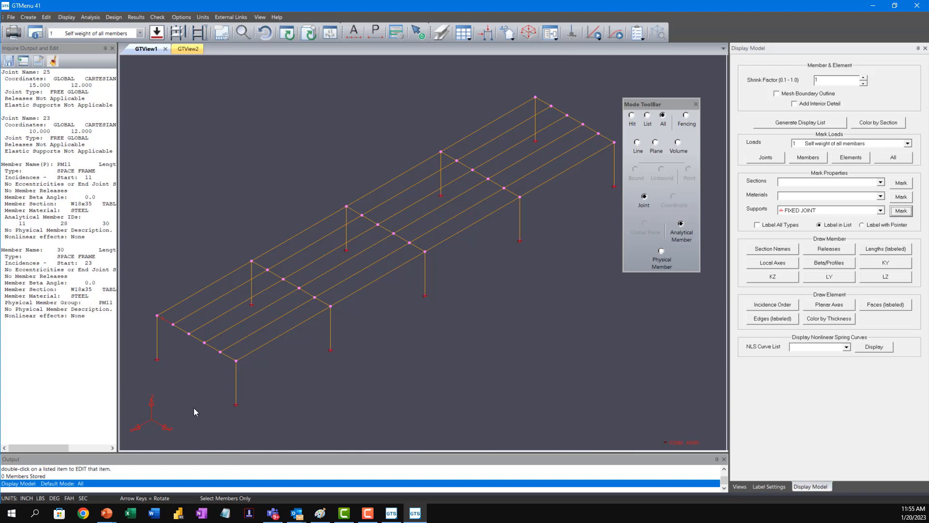
Redraw the frame as a solid model and inspect the beams and columns from a rotated, closer view.
{"action": "left_click", "coordinate": [320, 57]}
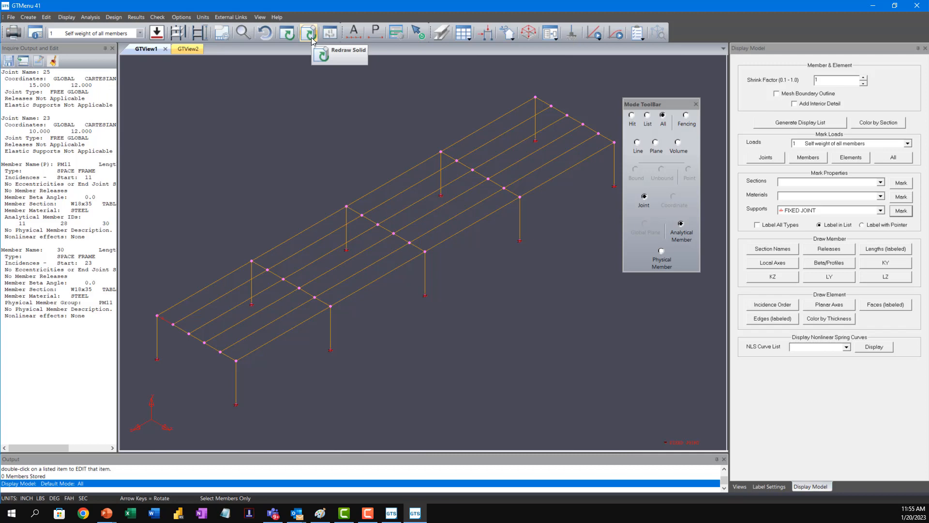
{"action": "left_click", "coordinate": [312, 37]}
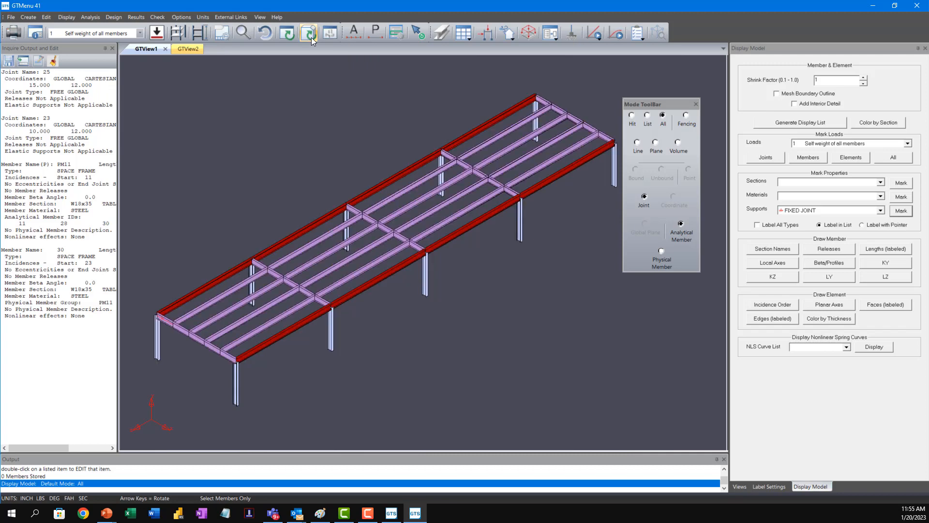
{"action": "scroll", "coordinate": [301, 367], "scroll_direction": "up", "scroll_amount": 3}
{"action": "middle_click_drag", "start_coordinate": [301, 346], "coordinate": [373, 348]}
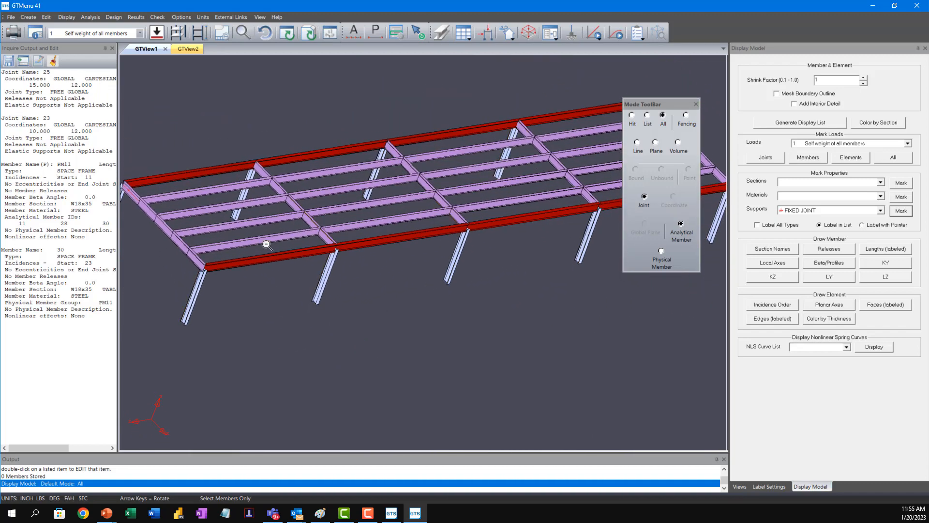
{"action": "scroll", "coordinate": [296, 254], "scroll_direction": "down", "scroll_amount": 1}
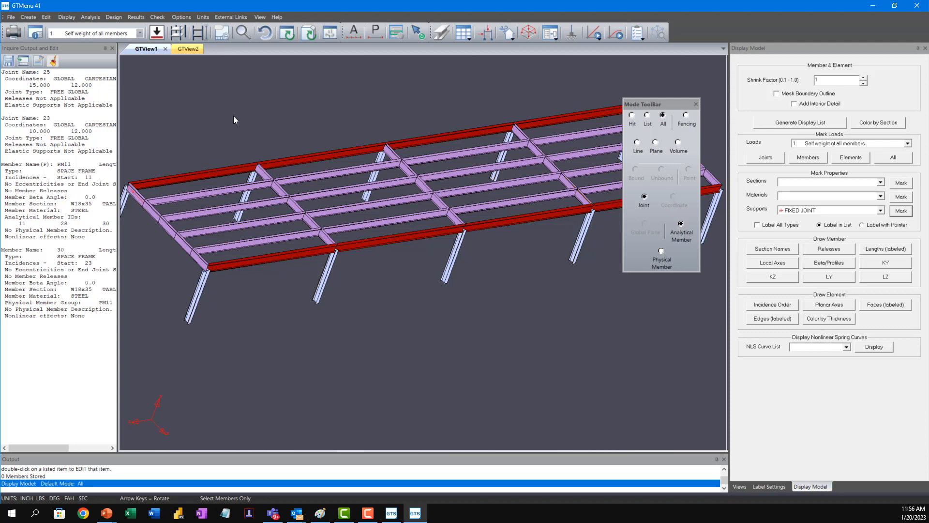
Generate a GT STRUDL input file of the entire model with all data types, named Moving Load File.
{"action": "left_click", "coordinate": [11, 18]}
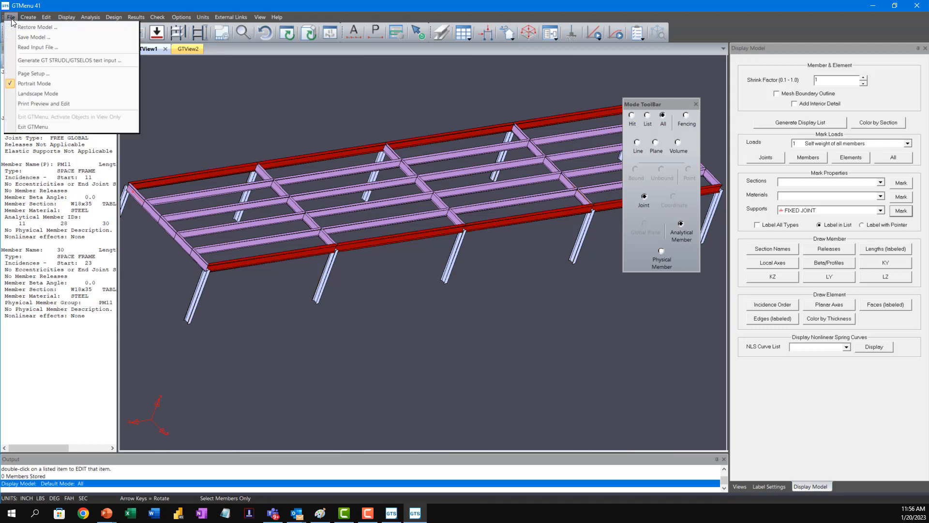
{"action": "left_click", "coordinate": [32, 61]}
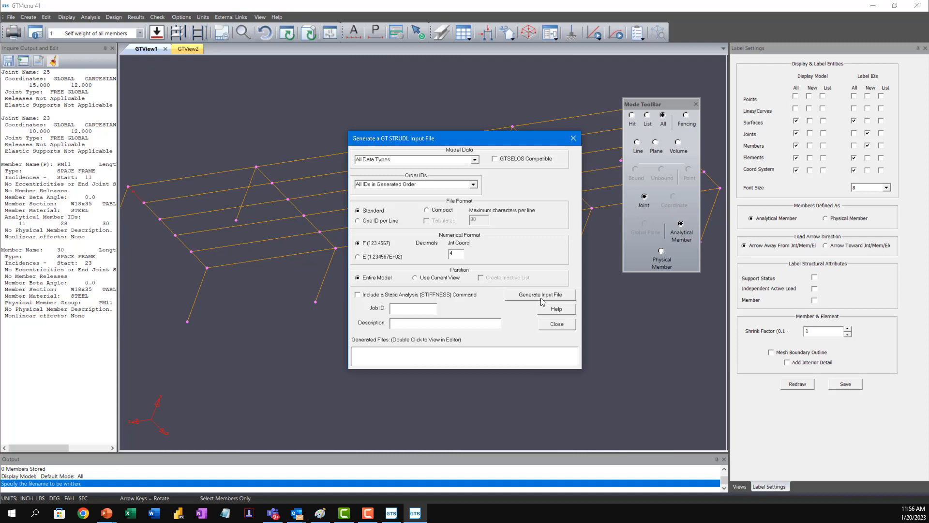
{"action": "left_click", "coordinate": [539, 296]}
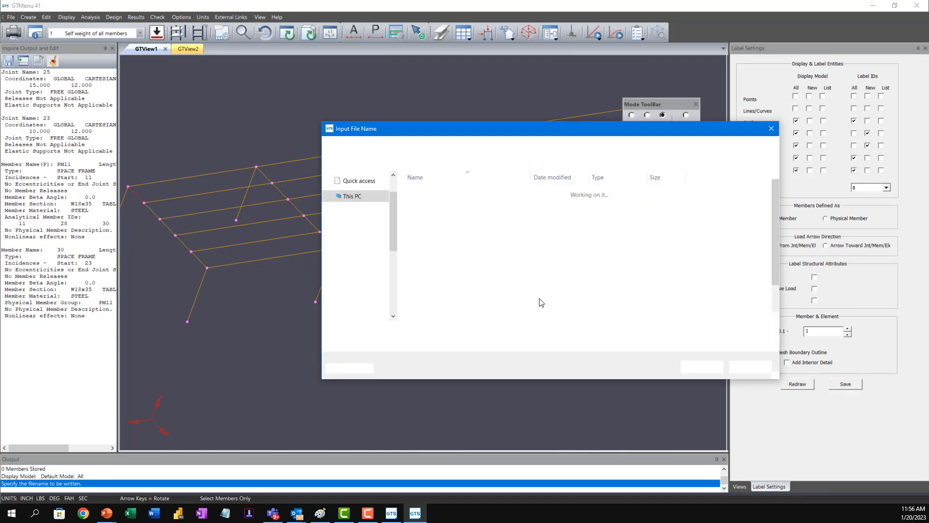
{"action": "type", "text": "Movinf"}
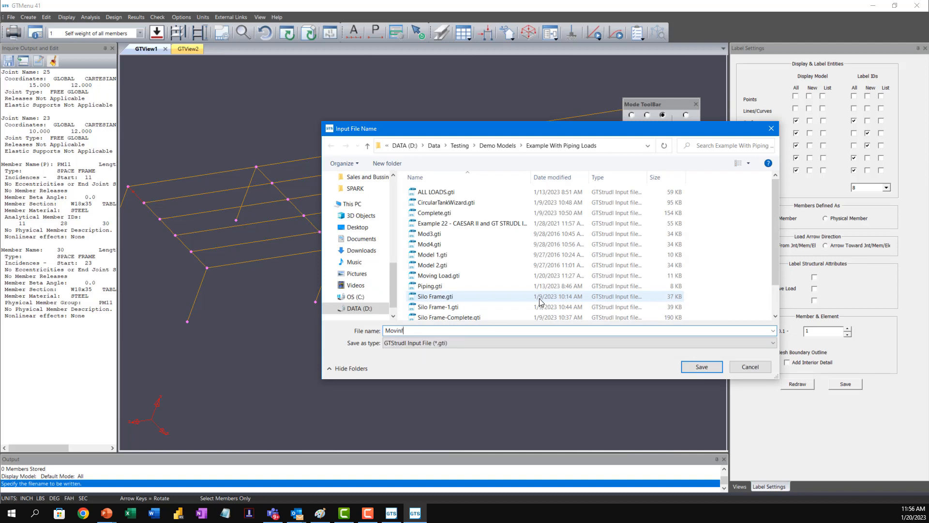
{"action": "key", "text": "BackSpace"}
{"action": "type", "text": "g"}
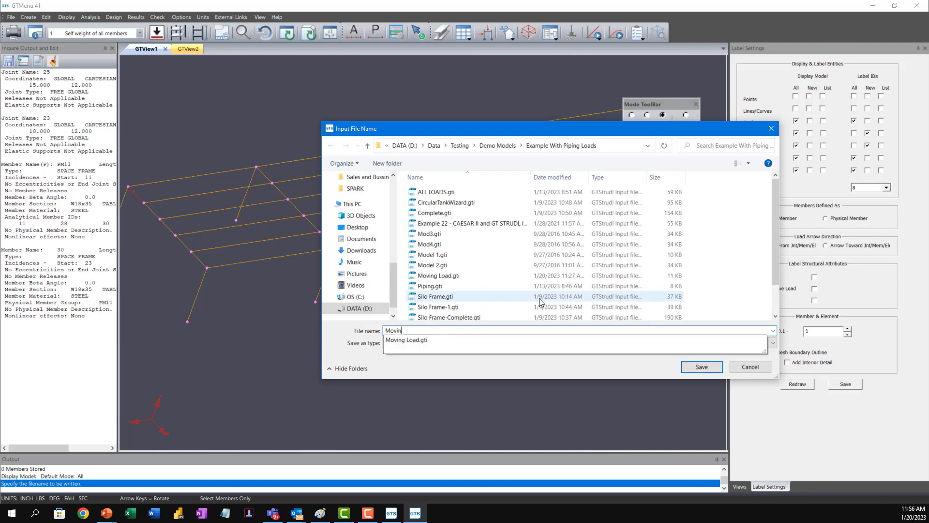
{"action": "type", "text": " Load File"}
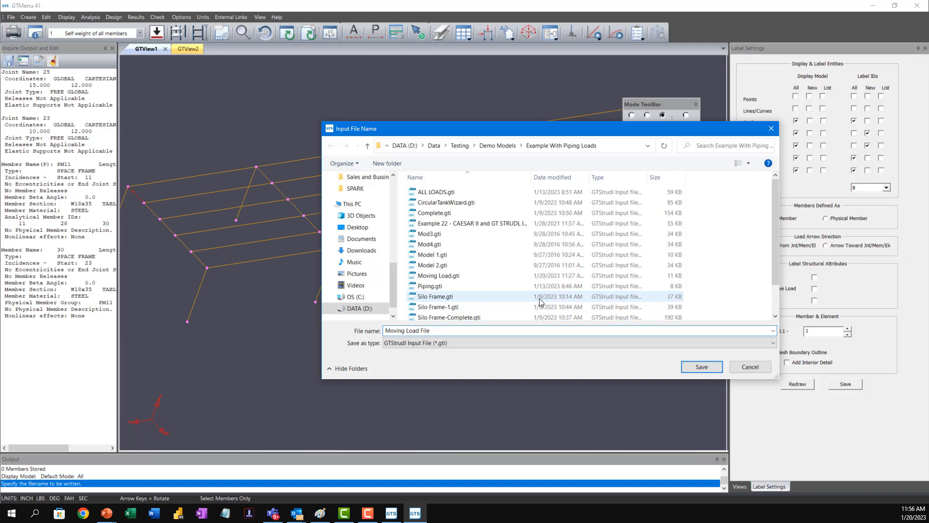
{"action": "key", "text": "Return"}
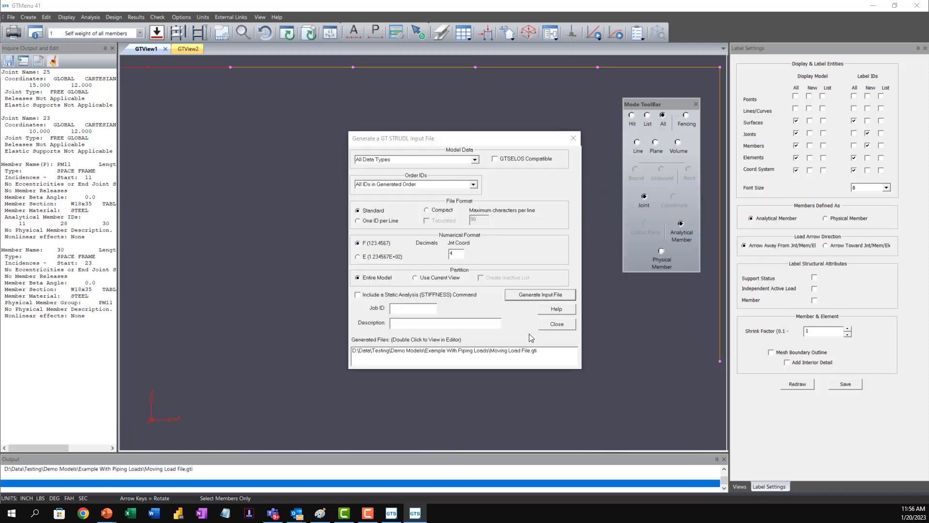
Open the generated Moving Load File.gti in Notepad and review its units, joint coordinates and member incidences.
{"action": "left_click", "coordinate": [469, 351]}
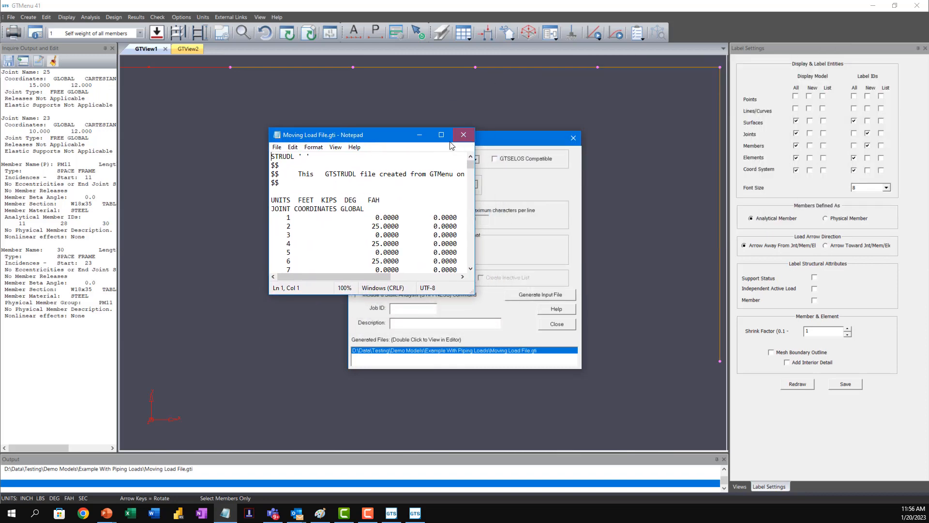
{"action": "left_click", "coordinate": [440, 135]}
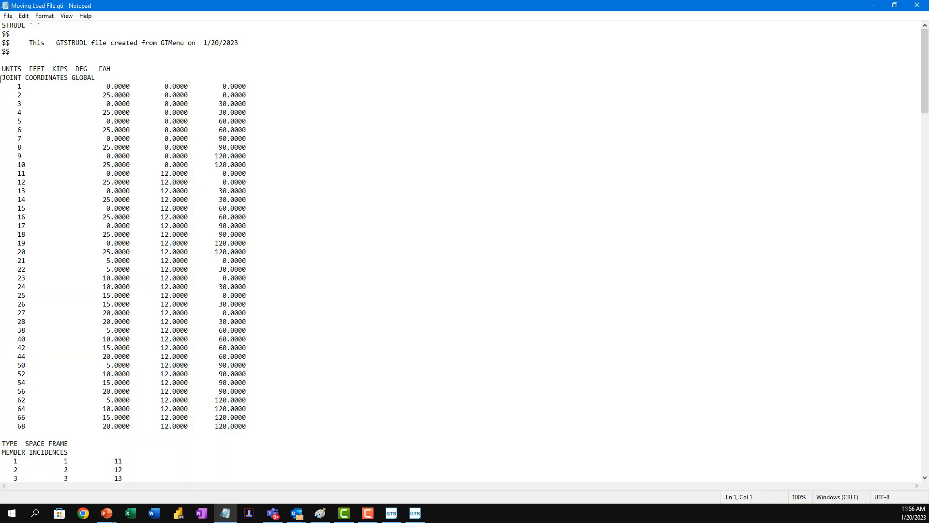
{"action": "left_click_drag", "start_coordinate": [1, 69], "coordinate": [302, 452]}
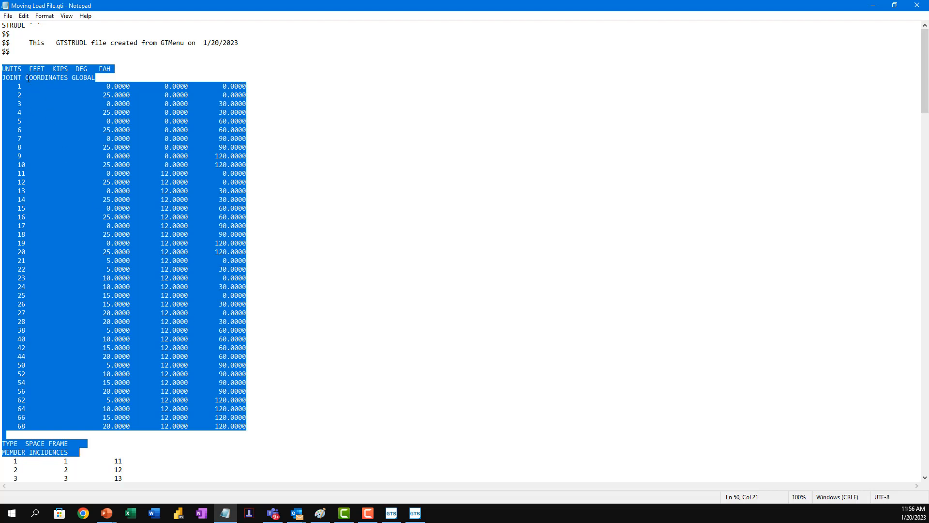
{"action": "left_click", "coordinate": [23, 77]}
{"action": "left_click_drag", "start_coordinate": [4, 80], "coordinate": [322, 168]}
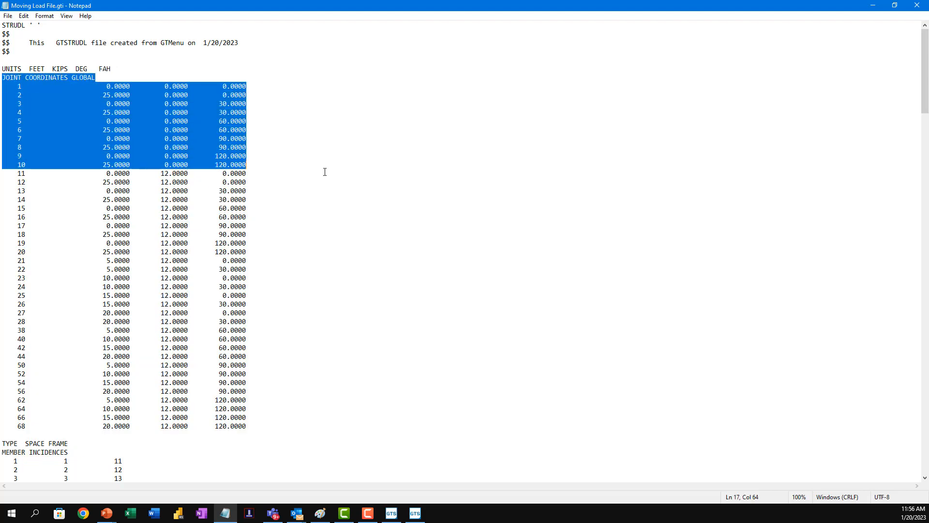
{"action": "scroll", "coordinate": [30, 237], "scroll_direction": "down", "scroll_amount": 10}
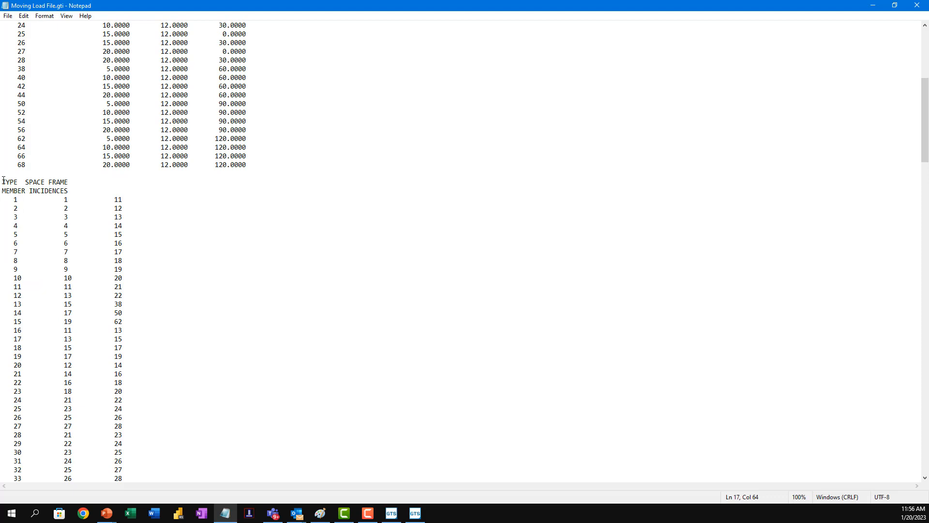
{"action": "left_click_drag", "start_coordinate": [2, 182], "coordinate": [156, 255]}
{"action": "left_click_drag", "start_coordinate": [2, 260], "coordinate": [167, 285]}
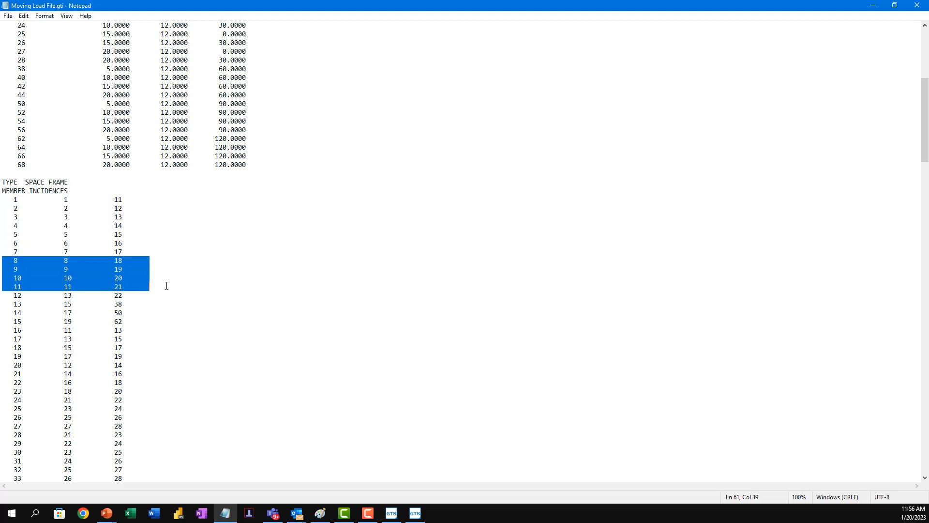
Review the physical member definitions and the self weight loading at the end of the input file, and close it.
{"action": "scroll", "coordinate": [189, 283], "scroll_direction": "down", "scroll_amount": 20}
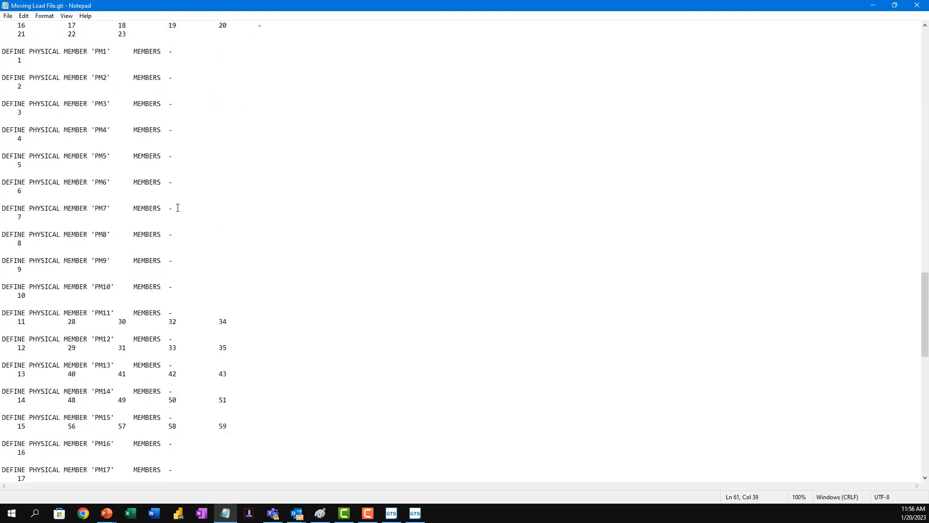
{"action": "scroll", "coordinate": [211, 235], "scroll_direction": "down", "scroll_amount": 15}
{"action": "scroll", "coordinate": [414, 265], "scroll_direction": "up", "scroll_amount": 15}
{"action": "scroll", "coordinate": [414, 264], "scroll_direction": "down", "scroll_amount": 13}
{"action": "left_click_drag", "start_coordinate": [5, 452], "coordinate": [227, 467]}
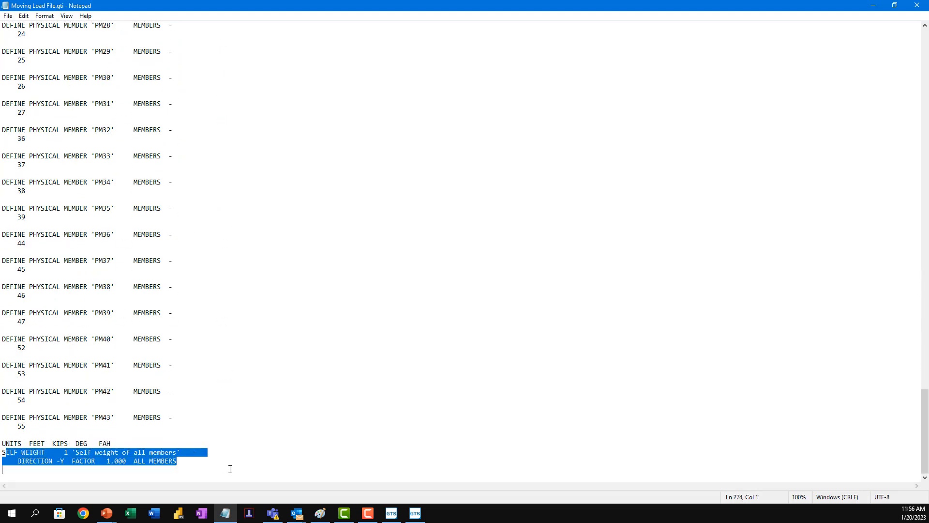
{"action": "left_click", "coordinate": [911, 4]}
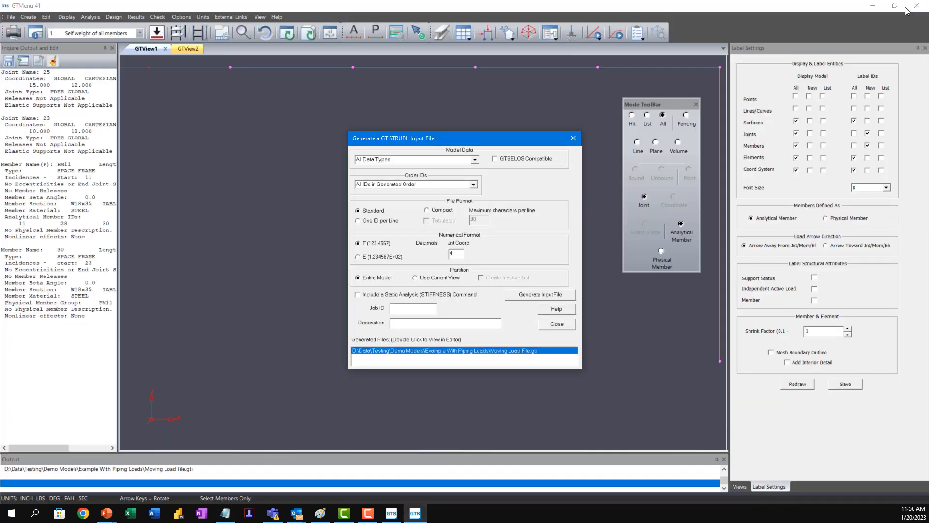
Close the input file generation dialog and exit GTMenu, keeping the changes made to the model.
{"action": "left_click", "coordinate": [574, 138]}
{"action": "left_click", "coordinate": [14, 17]}
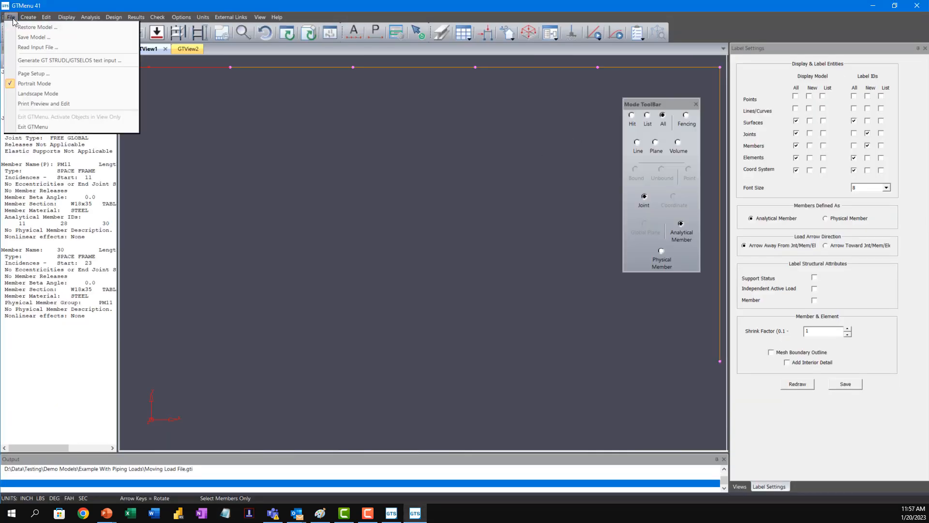
{"action": "left_click", "coordinate": [42, 127]}
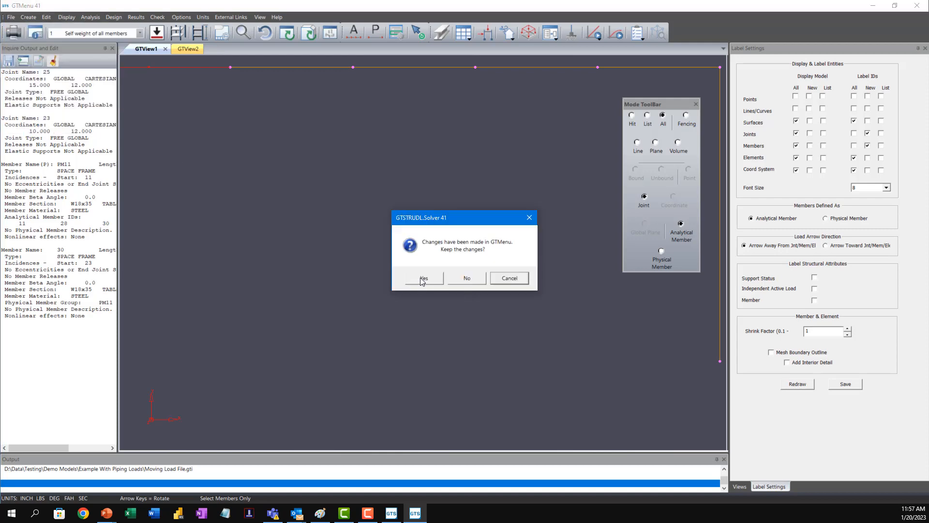
{"action": "left_click", "coordinate": [421, 277]}
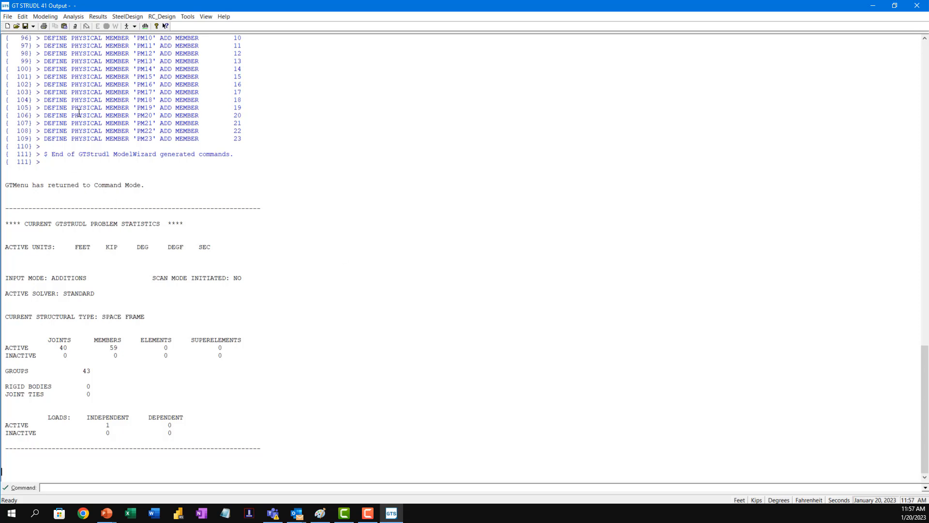
Start a moving load definition with members 24, 36, 44 and 52 as its load path and 3 stops on each member.
{"action": "left_click", "coordinate": [50, 18]}
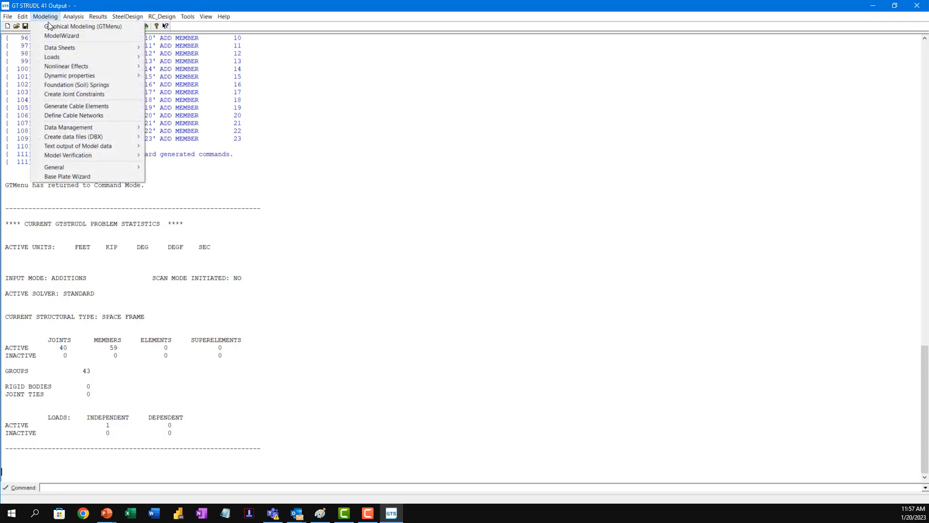
{"action": "mouse_move", "coordinate": [63, 57]}
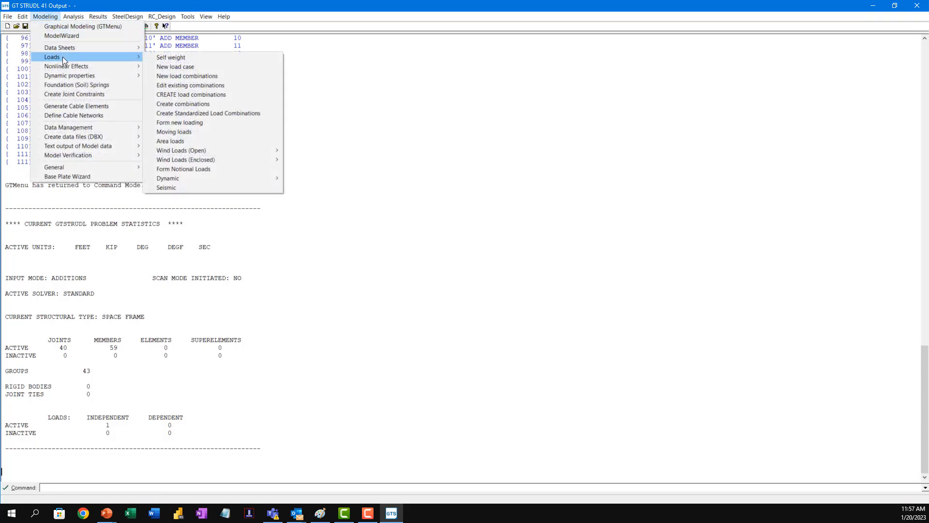
{"action": "left_click", "coordinate": [231, 131]}
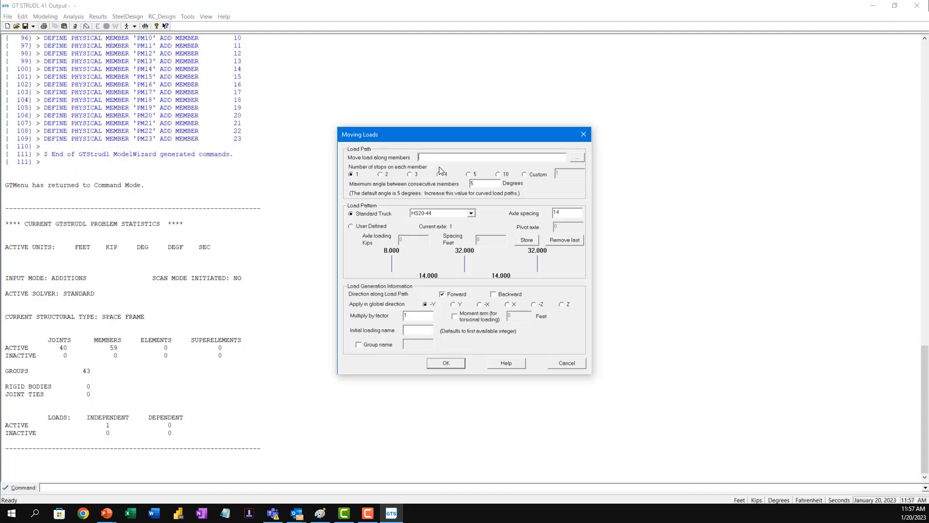
{"action": "left_click", "coordinate": [575, 158]}
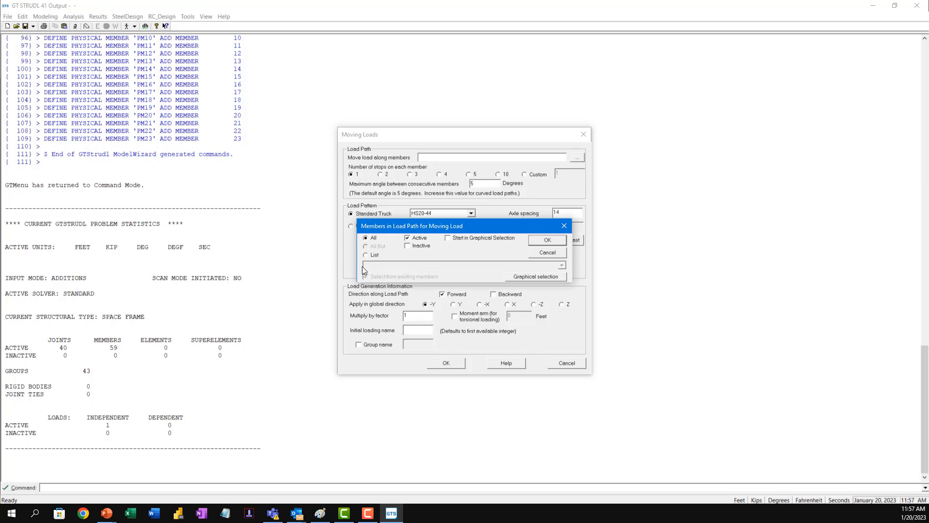
{"action": "left_click", "coordinate": [534, 276]}
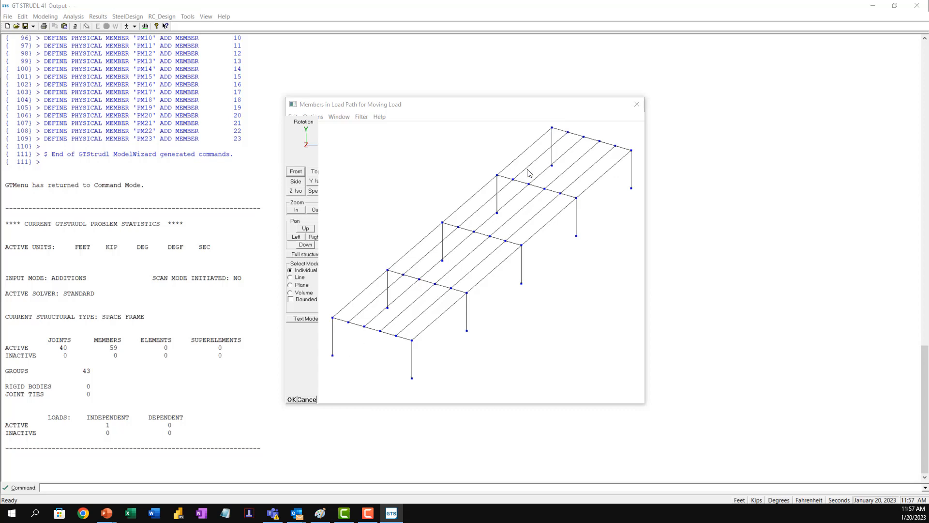
{"action": "left_click", "coordinate": [532, 169]}
{"action": "left_click", "coordinate": [481, 212]}
{"action": "left_click", "coordinate": [423, 260]}
{"action": "left_click", "coordinate": [367, 309]}
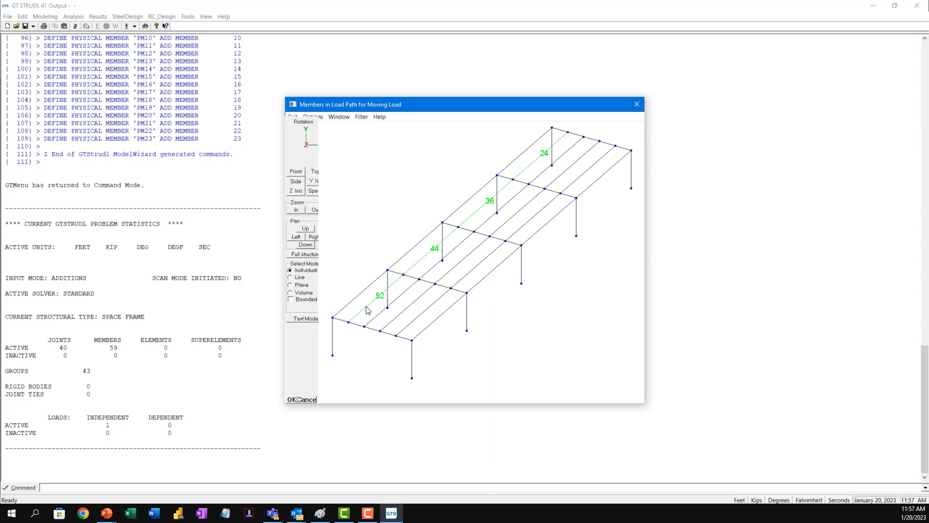
{"action": "left_click", "coordinate": [291, 400]}
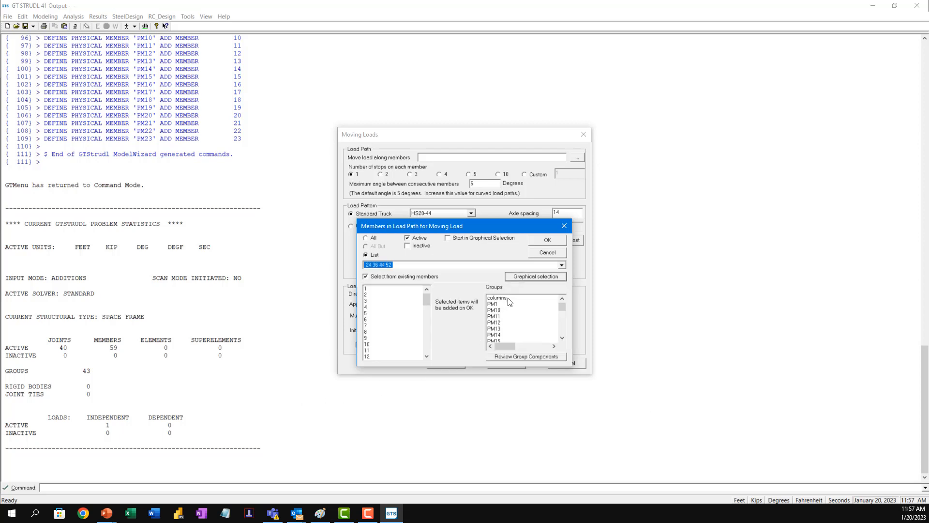
{"action": "left_click", "coordinate": [548, 240]}
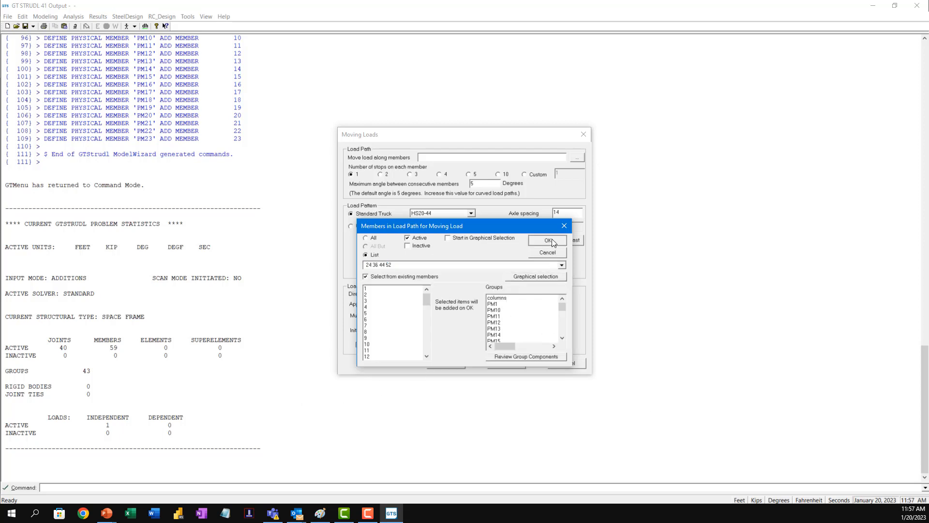
{"action": "left_click", "coordinate": [411, 174]}
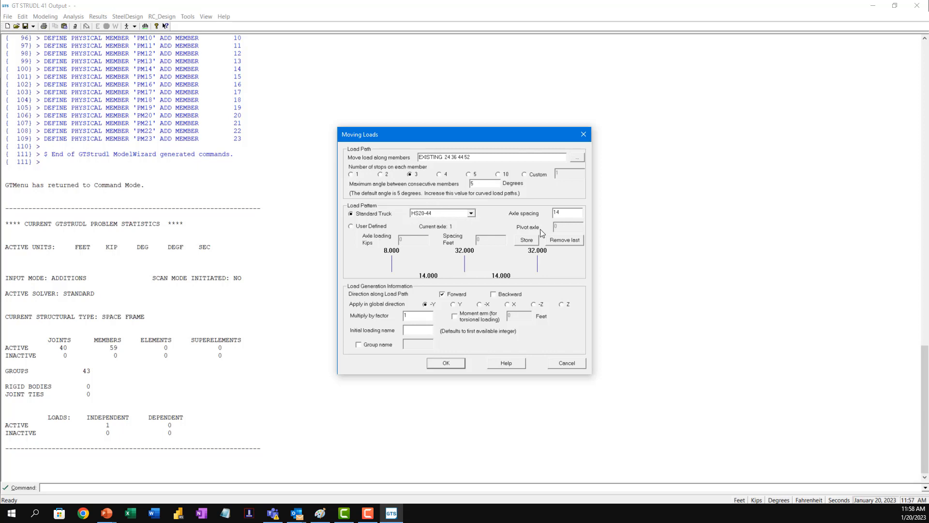
Make the load pattern user defined and store a first axle of 10 kips and a second of 20 kips spaced 8 feet.
{"action": "left_click", "coordinate": [370, 227]}
{"action": "key", "text": "Tab"}
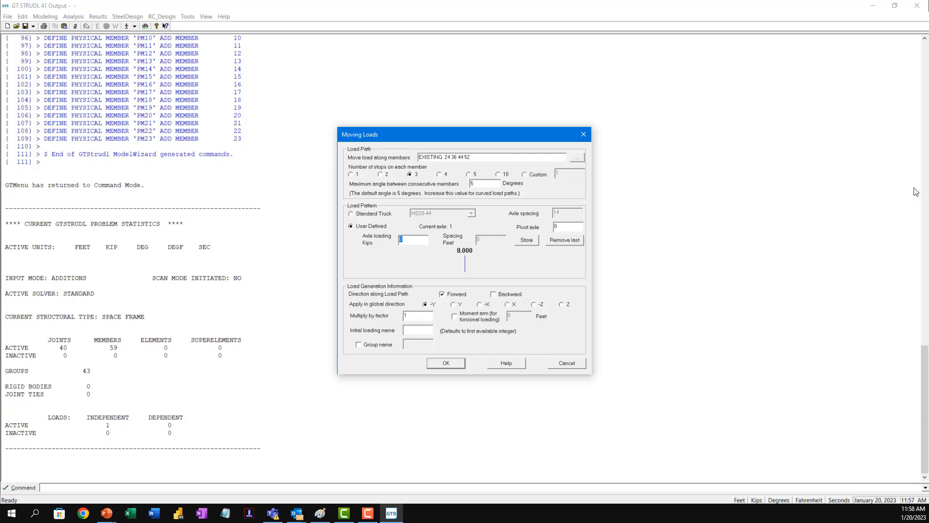
{"action": "type", "text": "10"}
{"action": "left_click", "coordinate": [533, 245]}
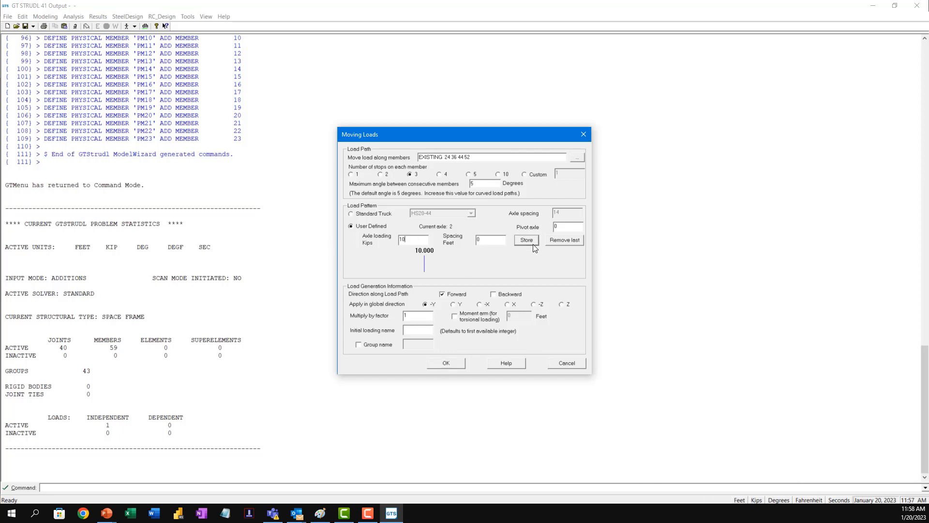
{"action": "double_click", "coordinate": [483, 240]}
{"action": "double_click", "coordinate": [403, 240]}
{"action": "type", "text": "20"}
{"action": "left_click", "coordinate": [529, 240]}
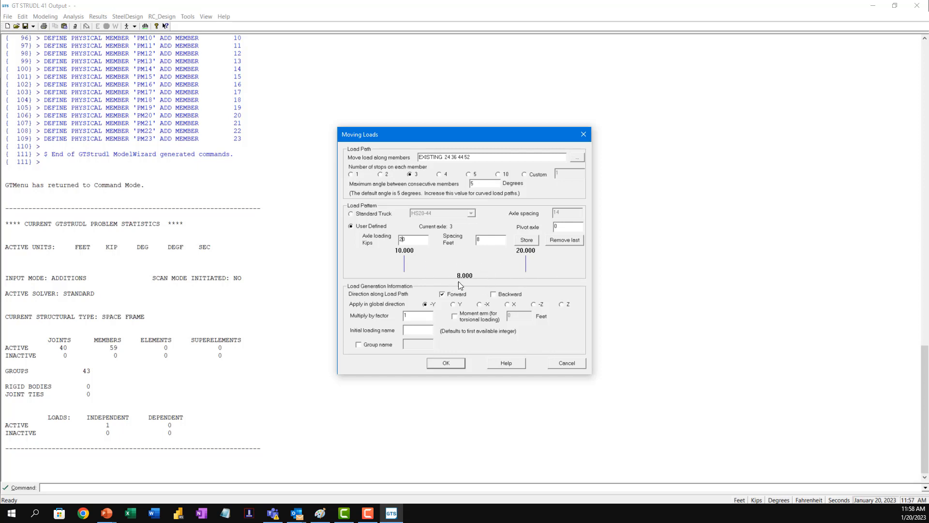
Store a third axle of 15 kips with a spacing of 4 feet in the load pattern.
{"action": "double_click", "coordinate": [403, 240]}
{"action": "type", "text": "15"}
{"action": "double_click", "coordinate": [480, 240]}
{"action": "type", "text": "4"}
{"action": "left_click", "coordinate": [533, 239]}
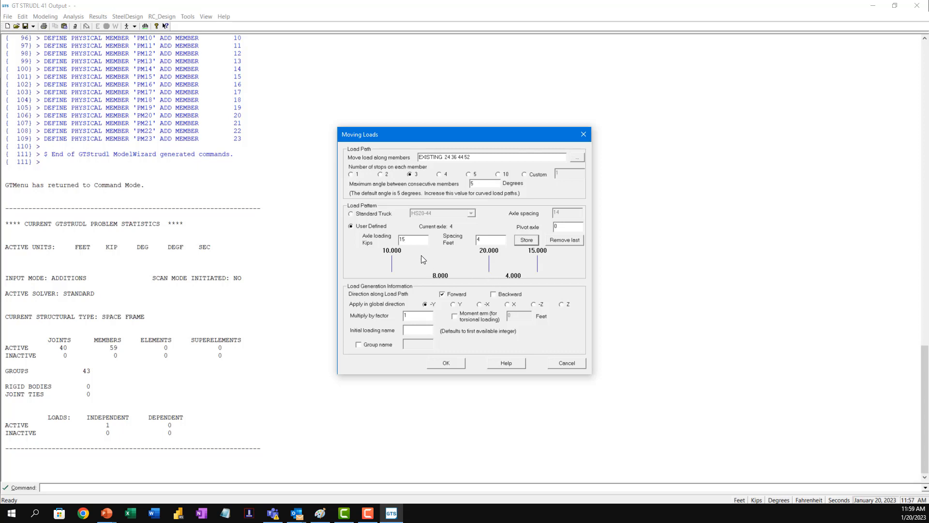
{"action": "left_click_drag", "start_coordinate": [409, 240], "coordinate": [356, 236]}
{"action": "type", "text": "10"}
{"action": "key", "text": "Tab"}
{"action": "type", "text": "1"}
{"action": "left_click", "coordinate": [522, 240]}
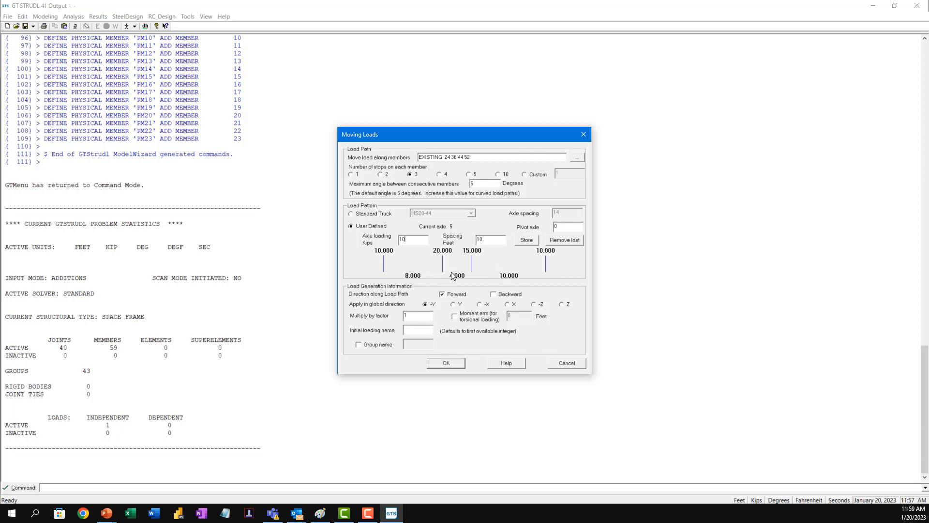
{"action": "key", "text": "alt+Tab"}
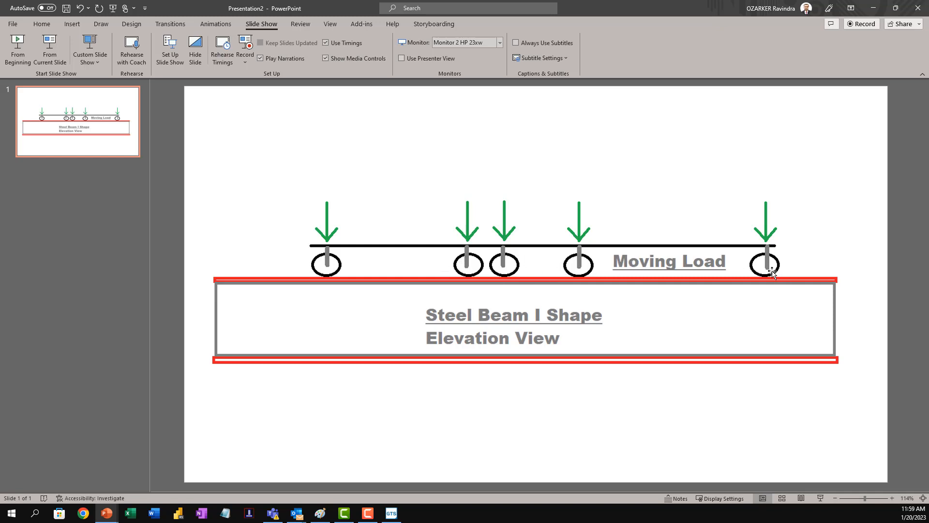
{"action": "key", "text": "alt+Tab"}
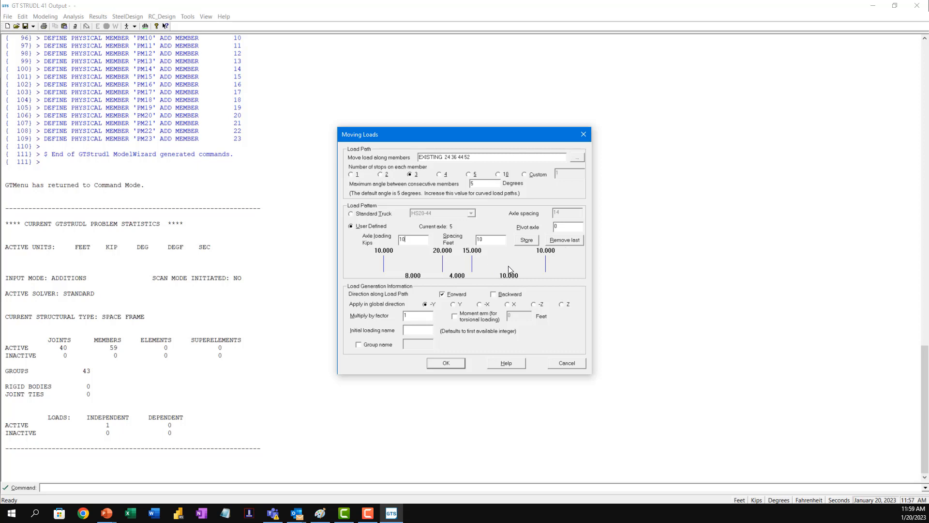
{"action": "left_click", "coordinate": [555, 240]}
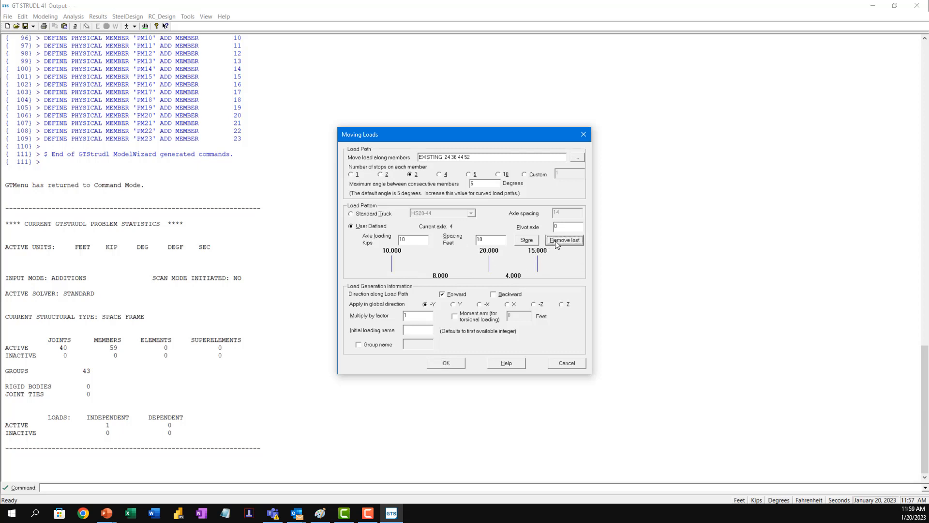
Store a fourth axle of 10 kips spaced 4 feet and a fifth axle of 15 kips spaced 10 feet.
{"action": "double_click", "coordinate": [425, 240]}
{"action": "key", "text": "Tab"}
{"action": "left_click", "coordinate": [527, 240]}
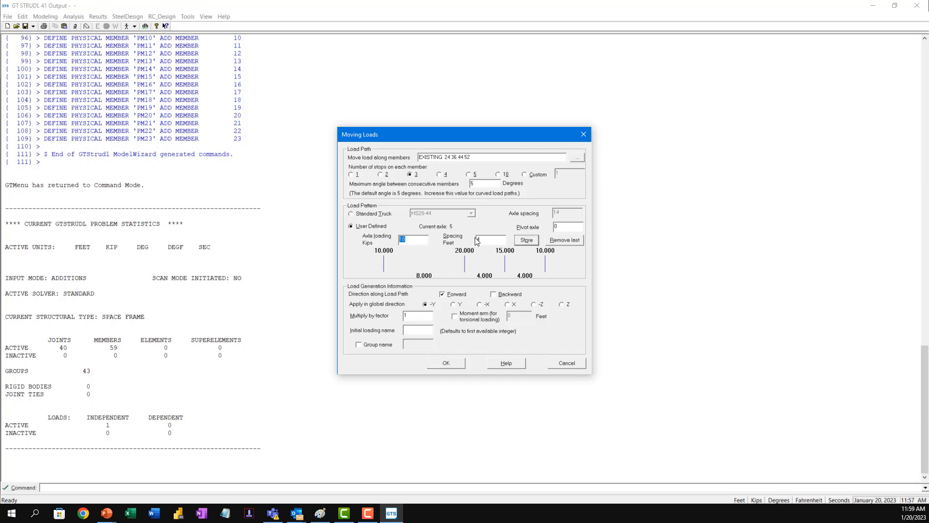
{"action": "left_click", "coordinate": [491, 237]}
{"action": "double_click", "coordinate": [405, 240]}
{"action": "type", "text": "15"}
{"action": "double_click", "coordinate": [488, 240]}
{"action": "type", "text": "10"}
{"action": "left_click", "coordinate": [531, 242]}
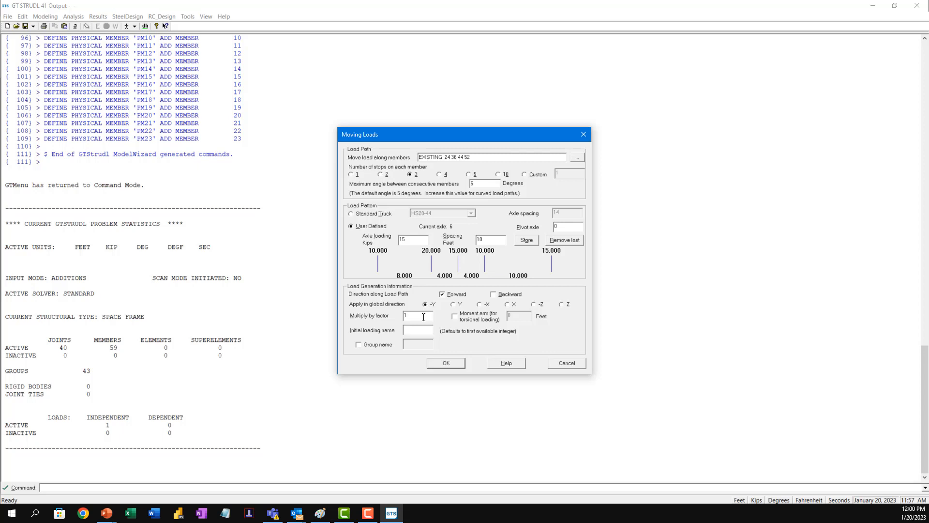
Set the load multiplication factor to 1.5 and the initial loading name to ML1, and generate the moving loads.
{"action": "type", "text": "5"}
{"action": "left_click_drag", "start_coordinate": [411, 313], "coordinate": [389, 311]}
{"action": "left_click", "coordinate": [424, 333]}
{"action": "type", "text": "M:L"}
{"action": "left_click", "coordinate": [447, 365]}
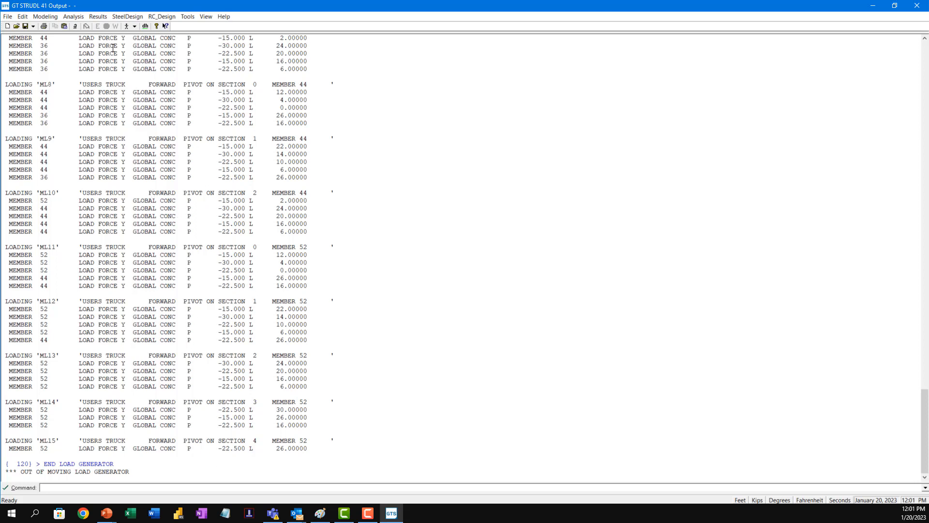
Reopen the model in GTMenu, display it in the isometric view and check the list of generated ML loadings.
{"action": "left_click", "coordinate": [44, 18]}
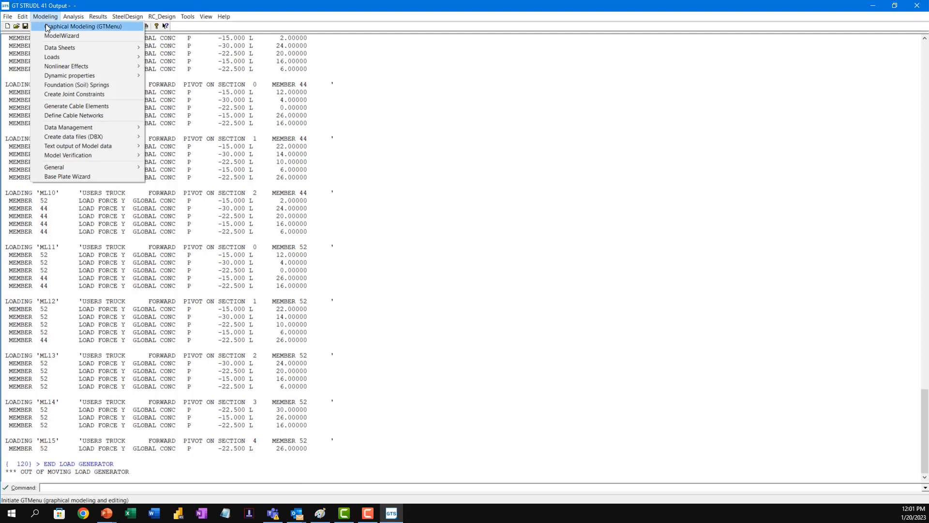
{"action": "left_click", "coordinate": [46, 25]}
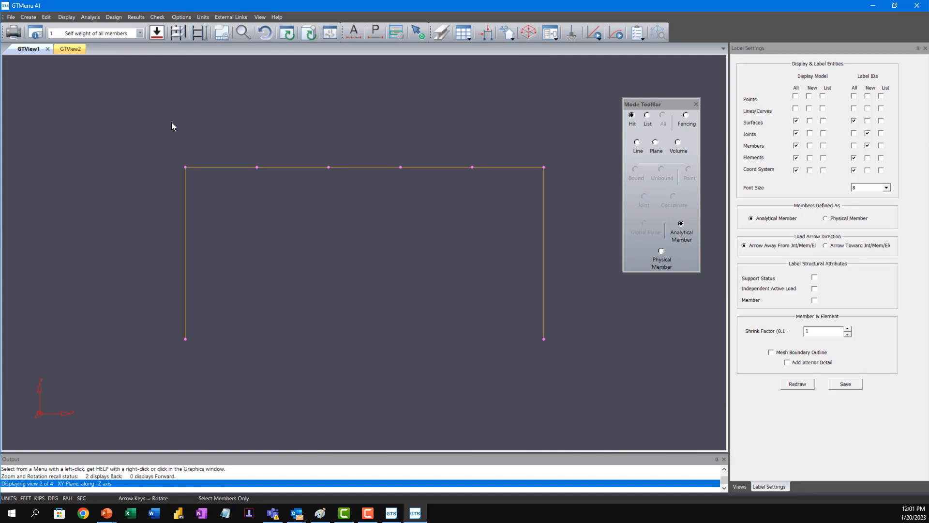
{"action": "left_click", "coordinate": [740, 486]}
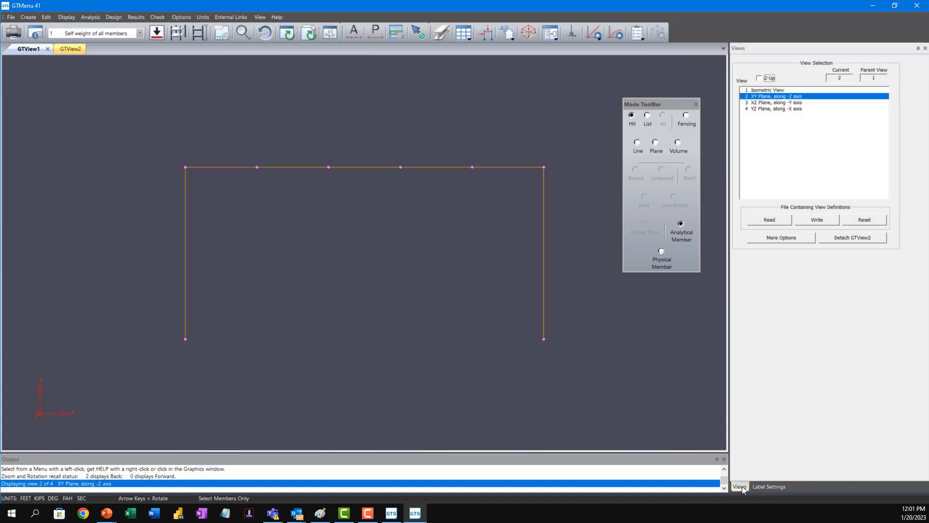
{"action": "left_click", "coordinate": [781, 91]}
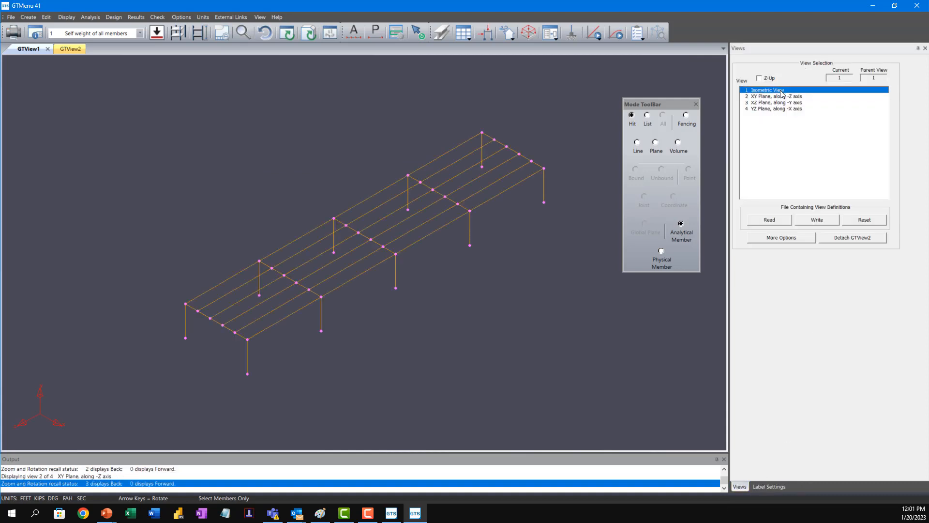
{"action": "left_click", "coordinate": [140, 34]}
{"action": "mouse_move", "coordinate": [227, 53]}
{"action": "left_mouse_down"}
{"action": "mouse_move", "coordinate": [228, 76]}
{"action": "mouse_move", "coordinate": [228, 45]}
{"action": "left_mouse_up"}
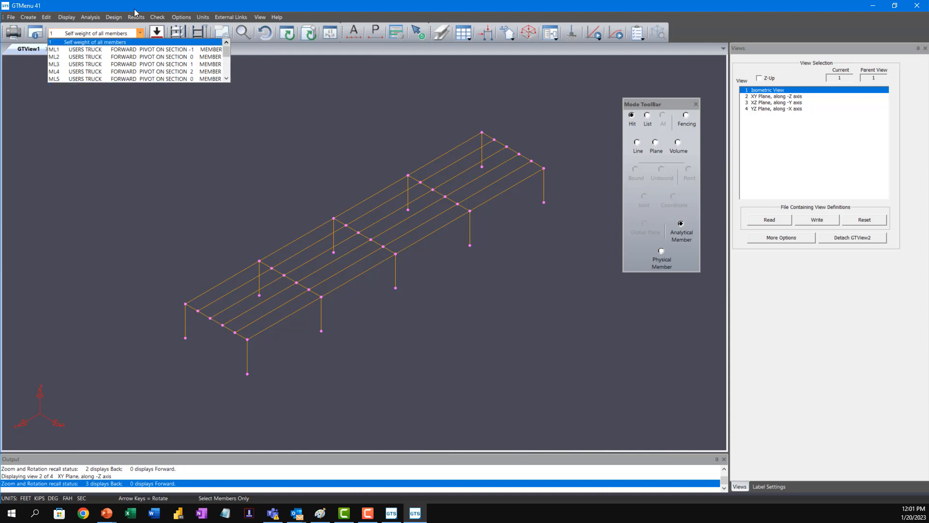
Run the standard linear stiffness analysis of the frame and dismiss its output monitor.
{"action": "left_click", "coordinate": [99, 20]}
{"action": "left_click", "coordinate": [97, 20]}
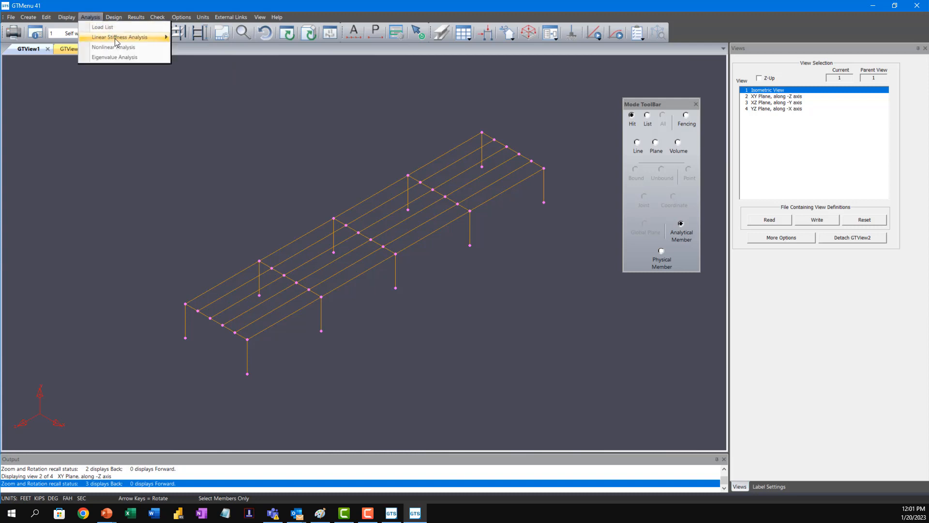
{"action": "mouse_move", "coordinate": [140, 38]}
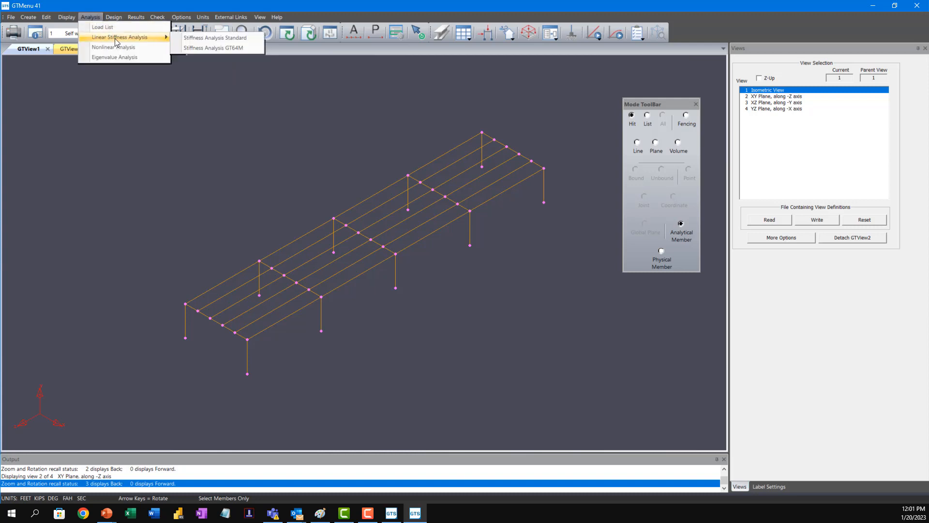
{"action": "left_click", "coordinate": [210, 38]}
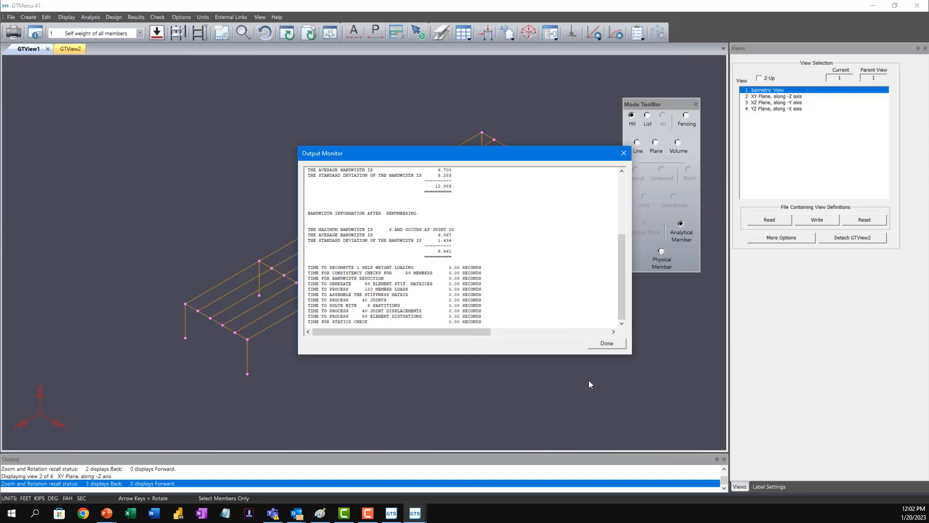
{"action": "left_click", "coordinate": [611, 346]}
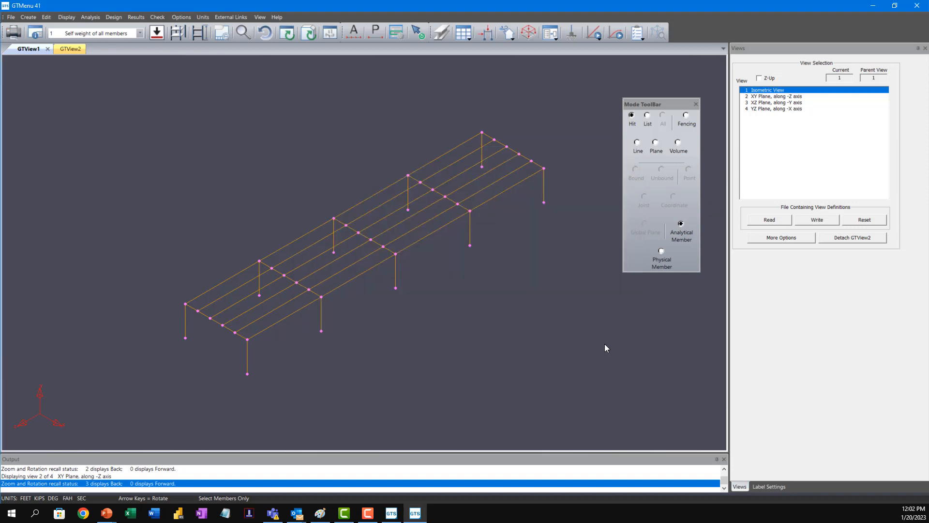
Draw the load arrows of the generated loading ML3 on the frame, followed by those of loading ML13.
{"action": "left_click", "coordinate": [157, 33]}
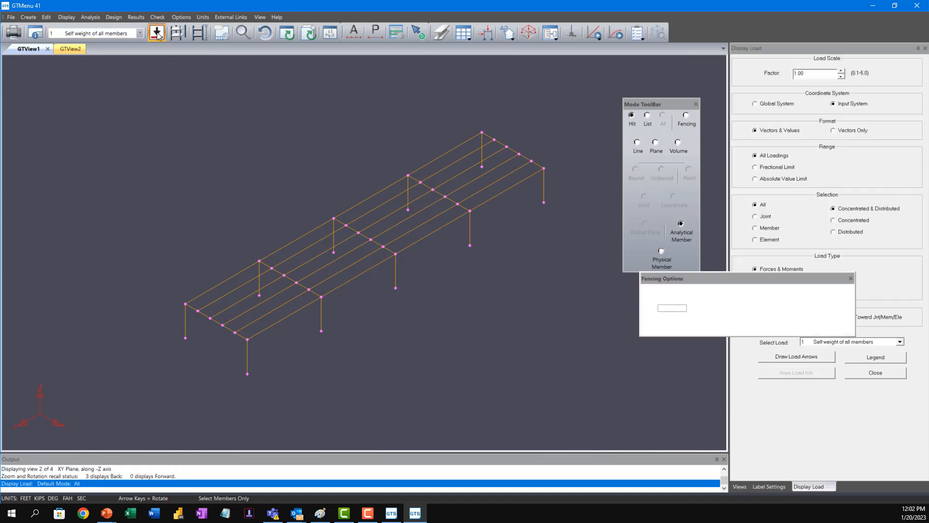
{"action": "left_click", "coordinate": [869, 343]}
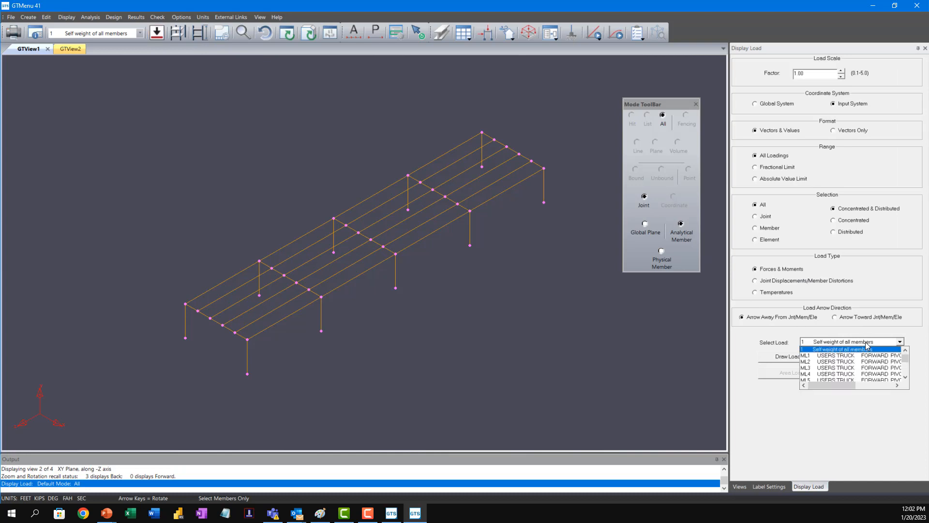
{"action": "left_click", "coordinate": [860, 368]}
{"action": "left_click", "coordinate": [796, 361]}
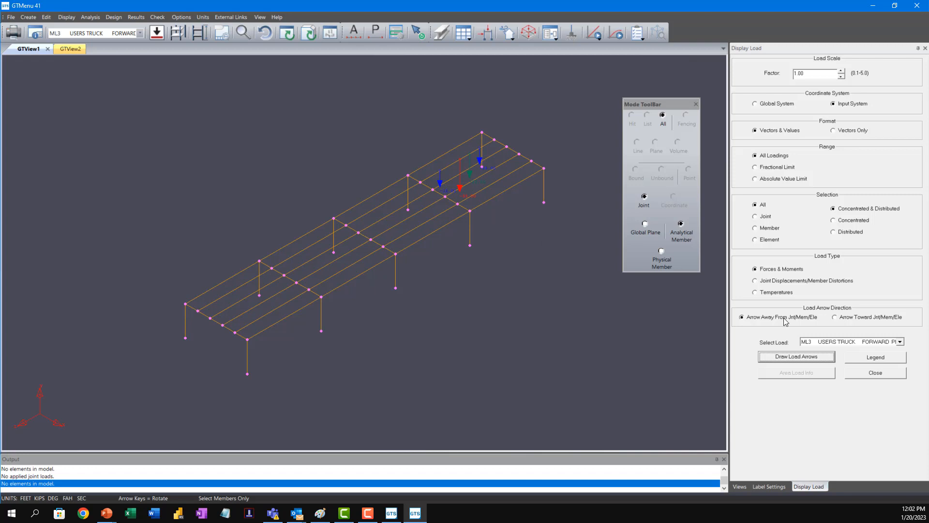
{"action": "left_click", "coordinate": [823, 342]}
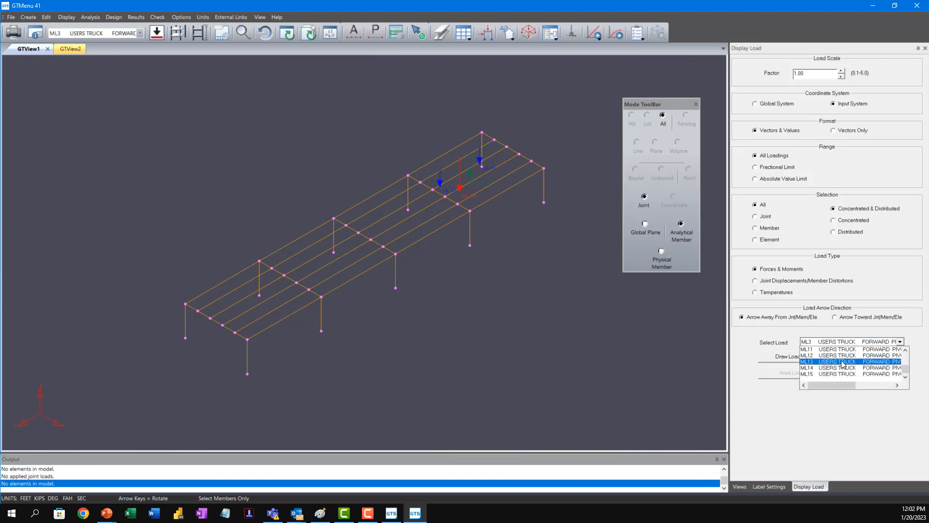
{"action": "left_click", "coordinate": [843, 364]}
{"action": "left_click", "coordinate": [802, 358]}
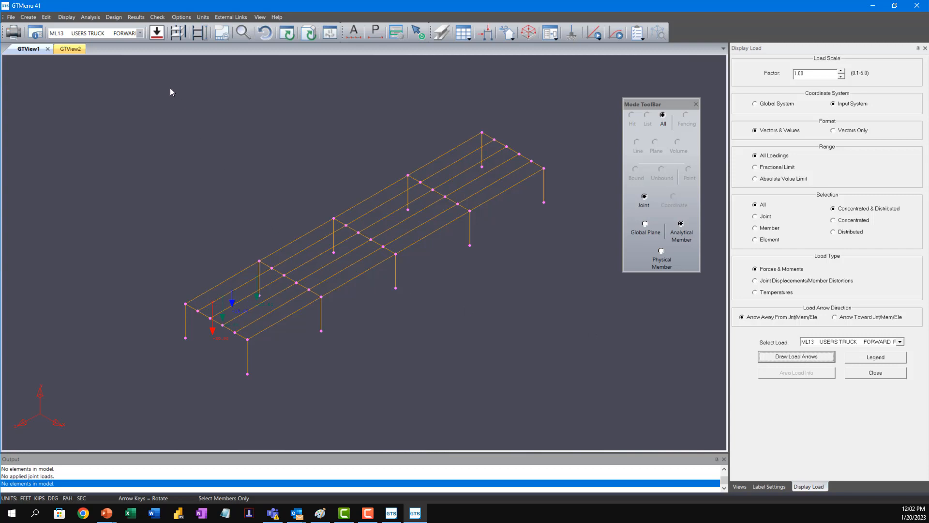
Animate the moving load results with load arrows and the deformed shape for all ML loadings, excluding the self weight loading.
{"action": "left_click", "coordinate": [134, 18]}
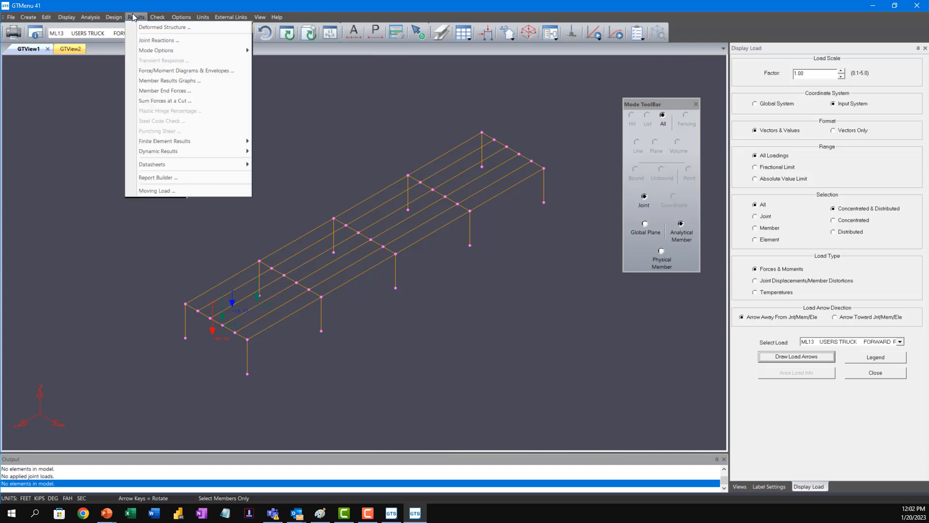
{"action": "left_click", "coordinate": [168, 192]}
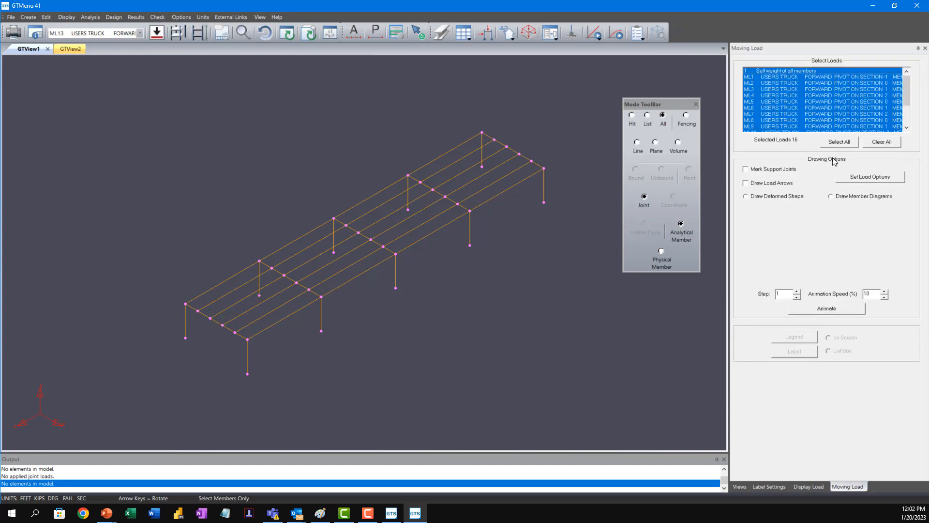
{"action": "left_click", "coordinate": [801, 71]}
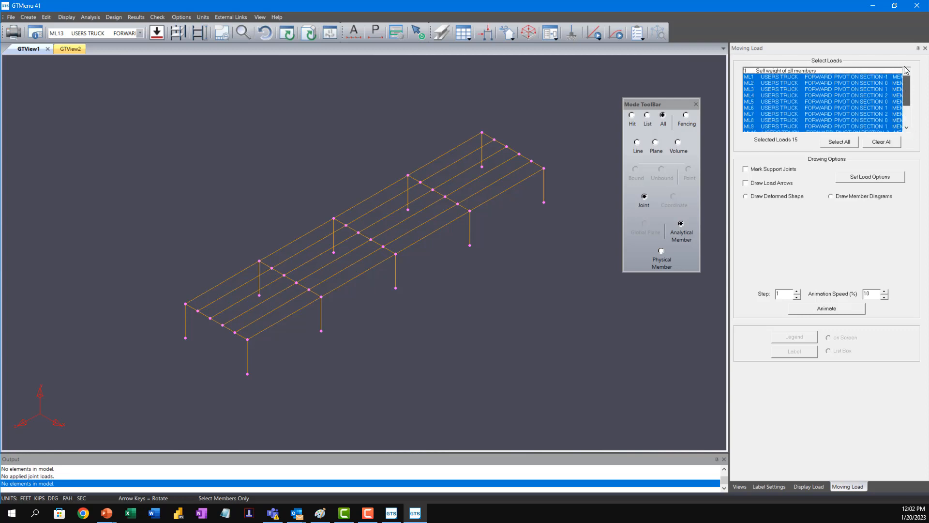
{"action": "left_click", "coordinate": [765, 182]}
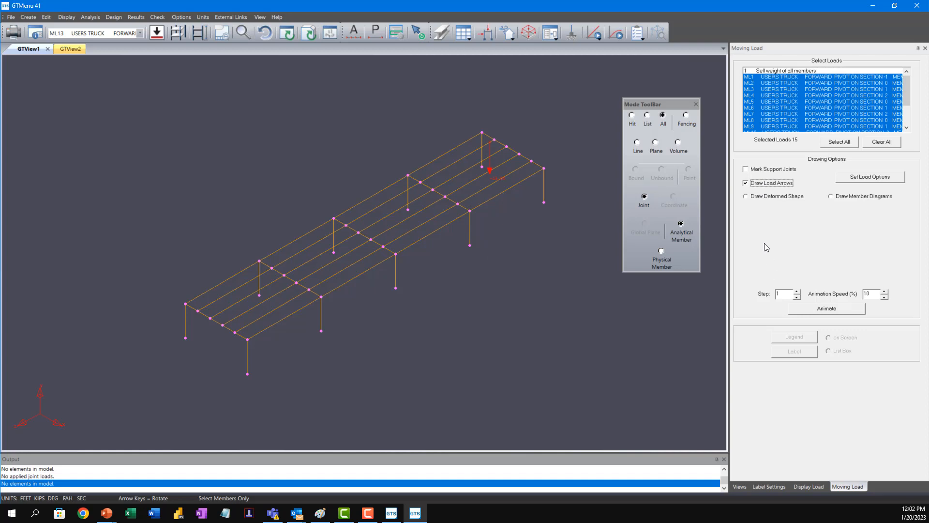
{"action": "left_click", "coordinate": [776, 198]}
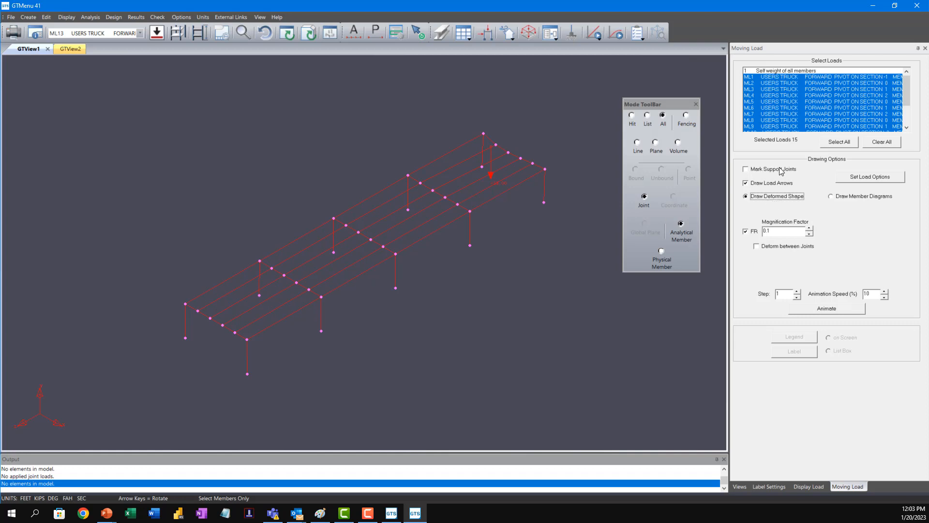
{"action": "left_click", "coordinate": [825, 310]}
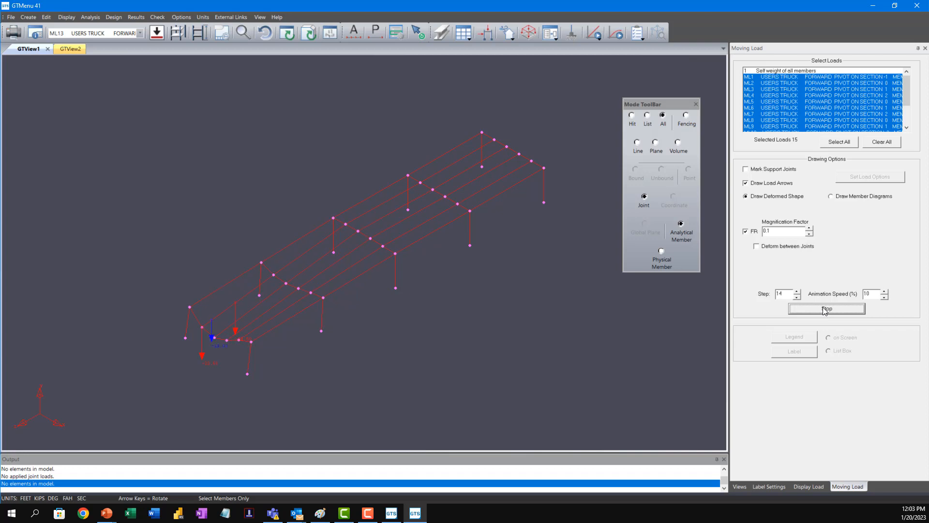
Show the Moment Z member diagrams in the moving load animation and stop the animation.
{"action": "left_click", "coordinate": [850, 196]}
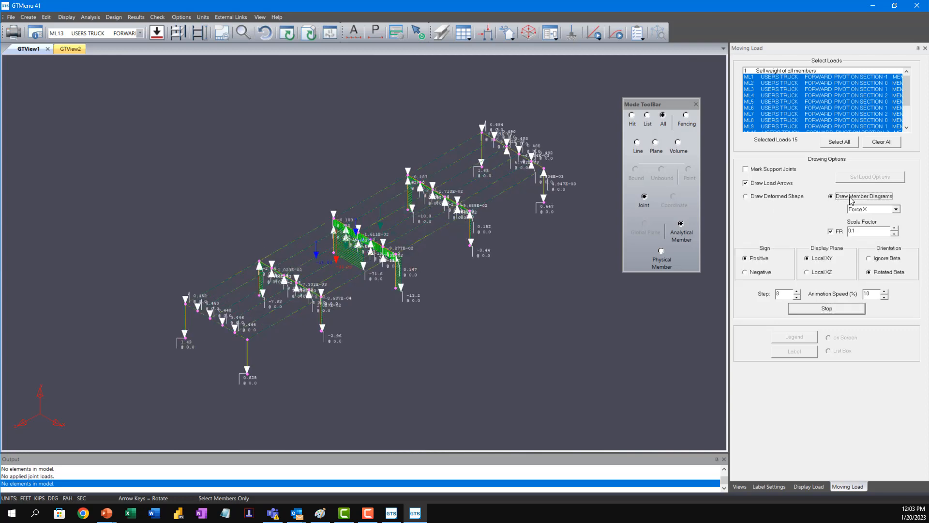
{"action": "left_click", "coordinate": [897, 209]}
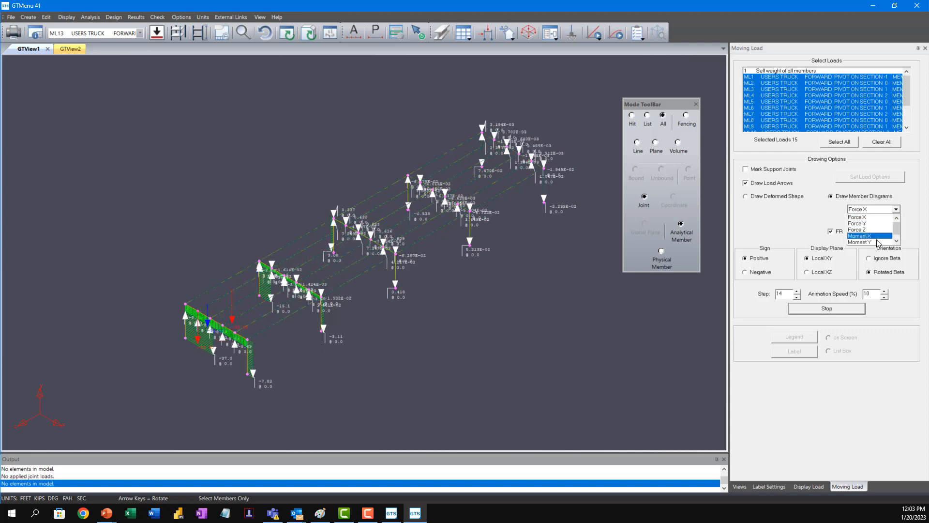
{"action": "left_click", "coordinate": [897, 243]}
{"action": "left_click", "coordinate": [870, 242]}
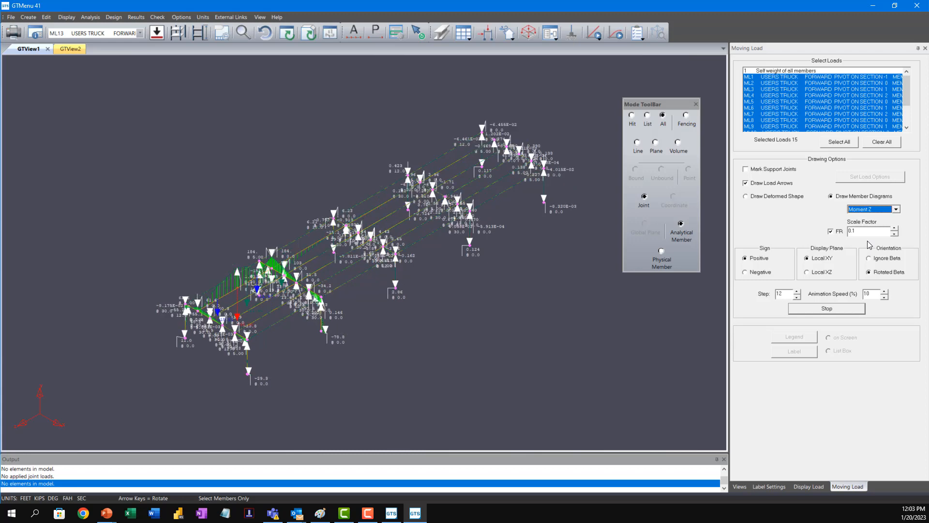
{"action": "left_click", "coordinate": [856, 310]}
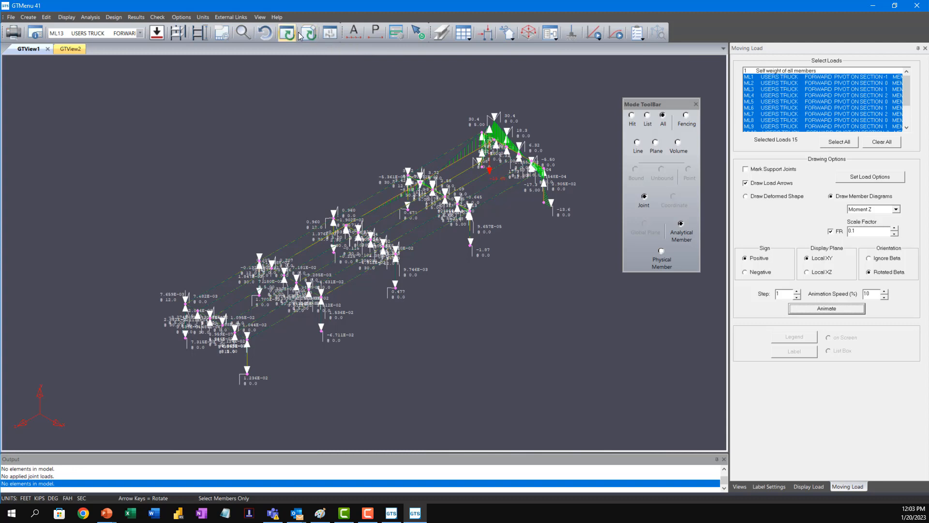
Clear the moment diagrams and load arrows from the display and examine the frame's solid members up close.
{"action": "left_click", "coordinate": [312, 38]}
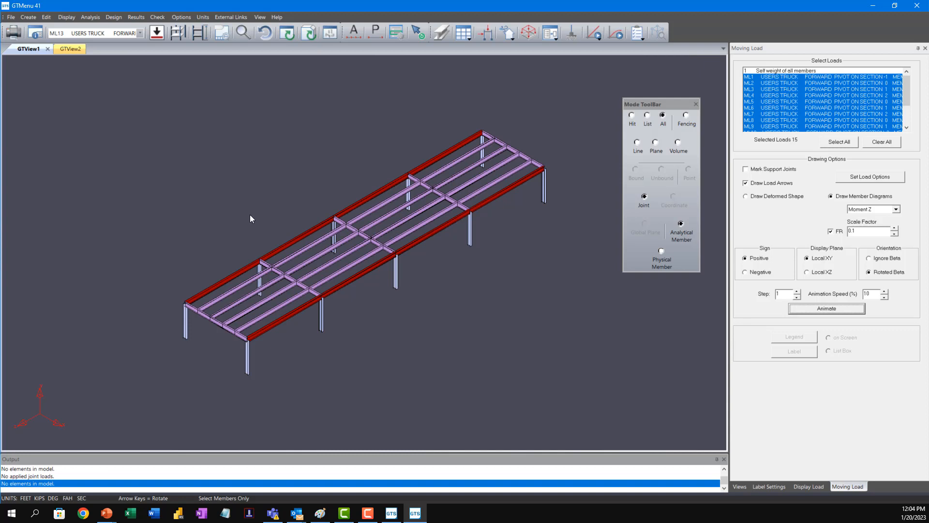
{"action": "left_click", "coordinate": [210, 231]}
{"action": "scroll", "coordinate": [238, 240], "scroll_direction": "up", "scroll_amount": 5}
{"action": "middle_click_drag", "start_coordinate": [330, 252], "coordinate": [261, 225]}
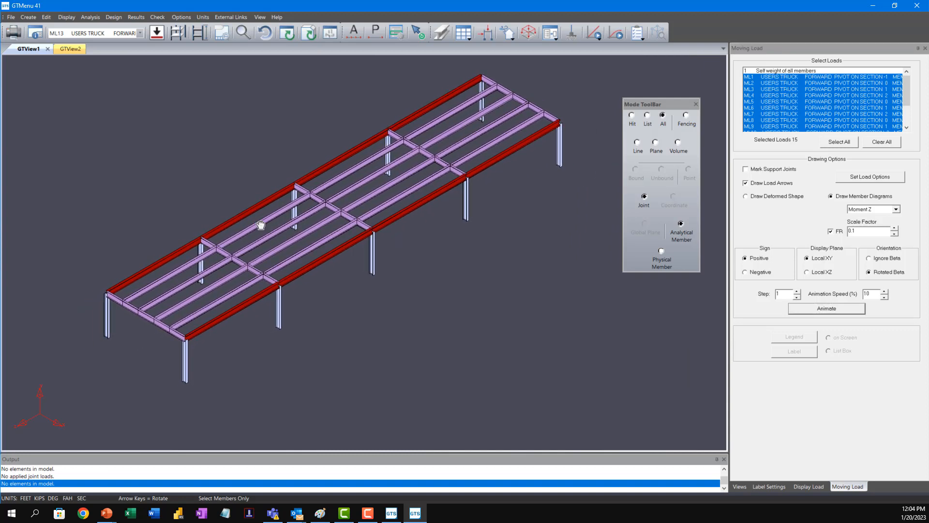